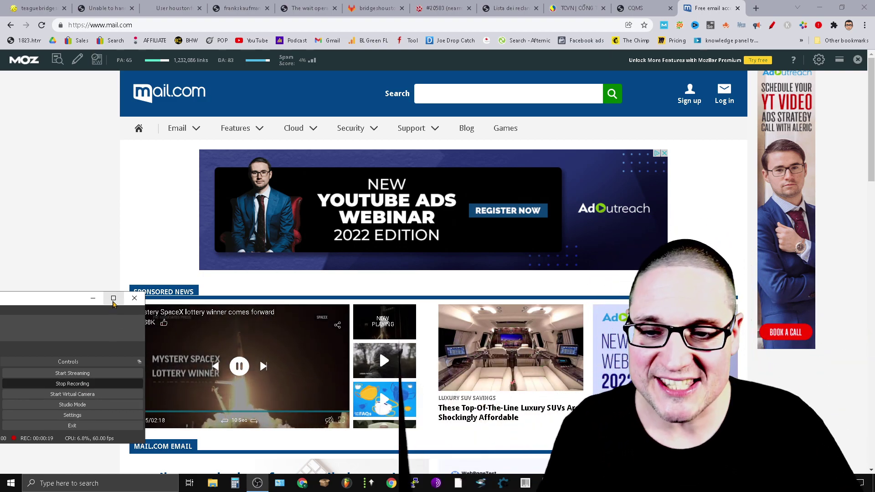
Draw a red ink loop around the board's website address with an arrow to it, then minimize Whiteboard
left_click(93, 298)
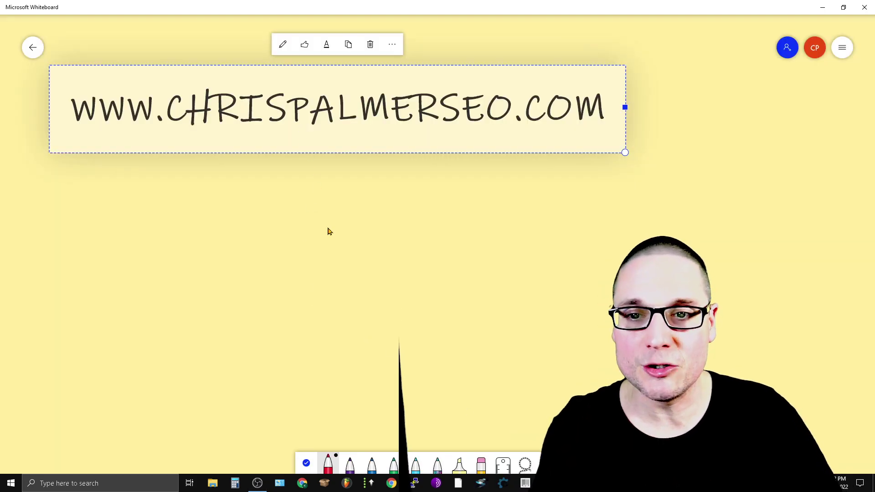
left_click(359, 312)
mouse_move(164, 69)
left_mouse_down()
mouse_move(16, 157)
mouse_move(400, 236)
mouse_move(684, 98)
mouse_move(350, 78)
left_mouse_up()
mouse_move(436, 392)
left_mouse_down()
mouse_move(307, 226)
mouse_move(481, 180)
mouse_move(564, 233)
left_mouse_up()
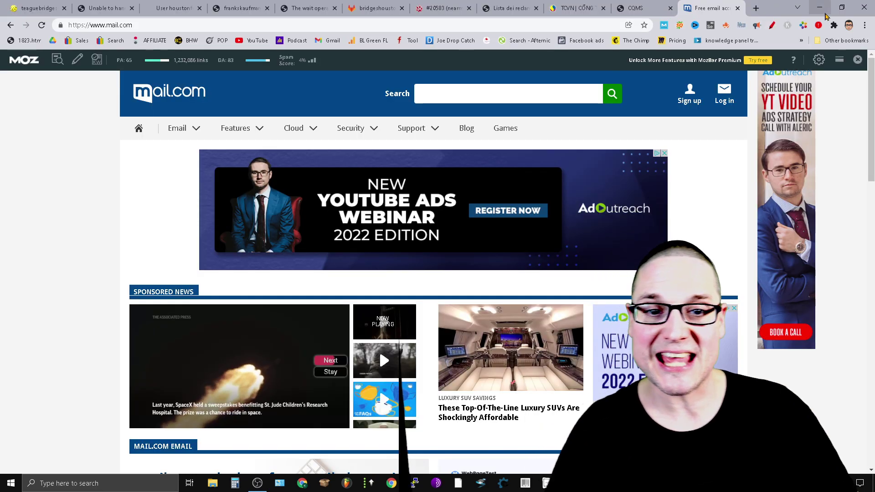
left_click(823, 8)
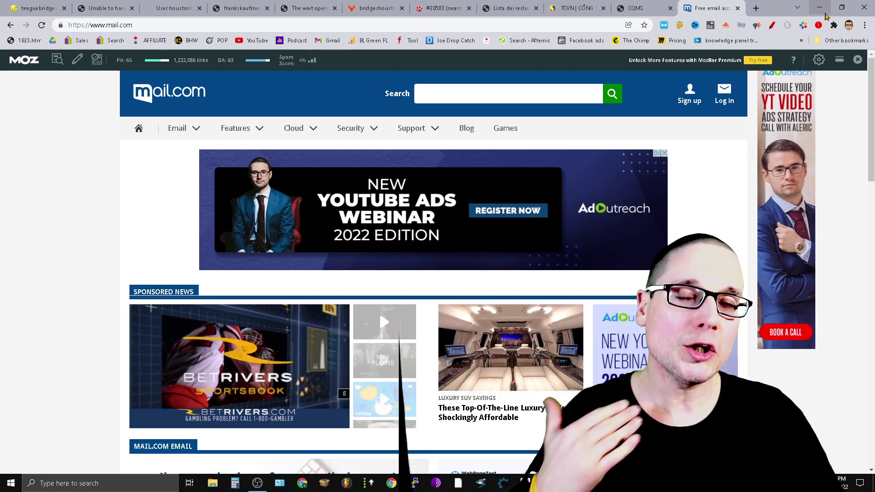
Search for 'TEMP MAIL' in a new tab, then close the results tab
left_click(754, 8)
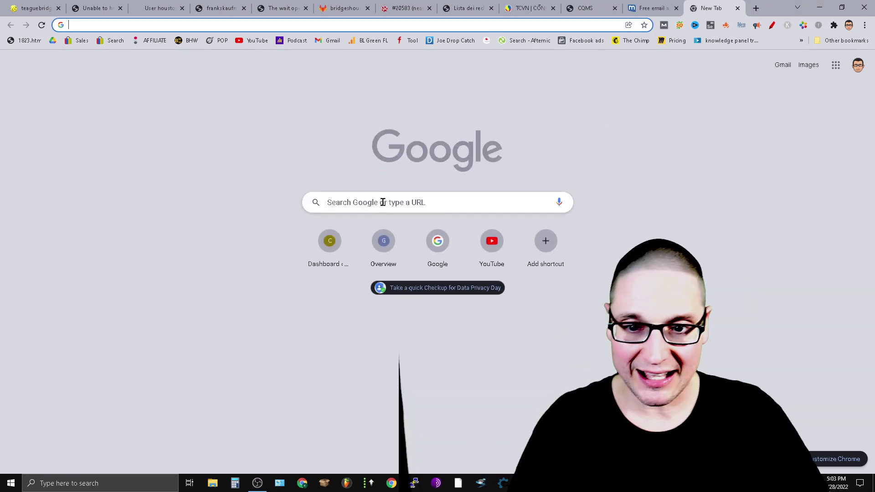
type("TEMP MAIL")
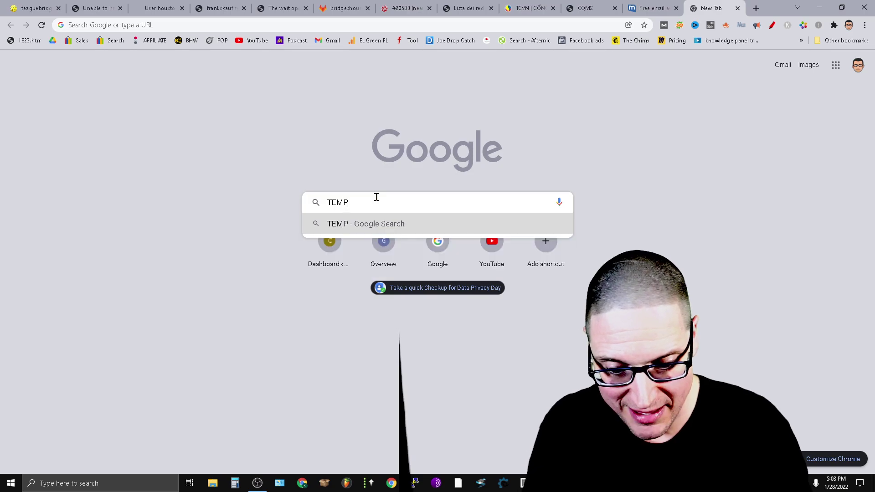
key("Return")
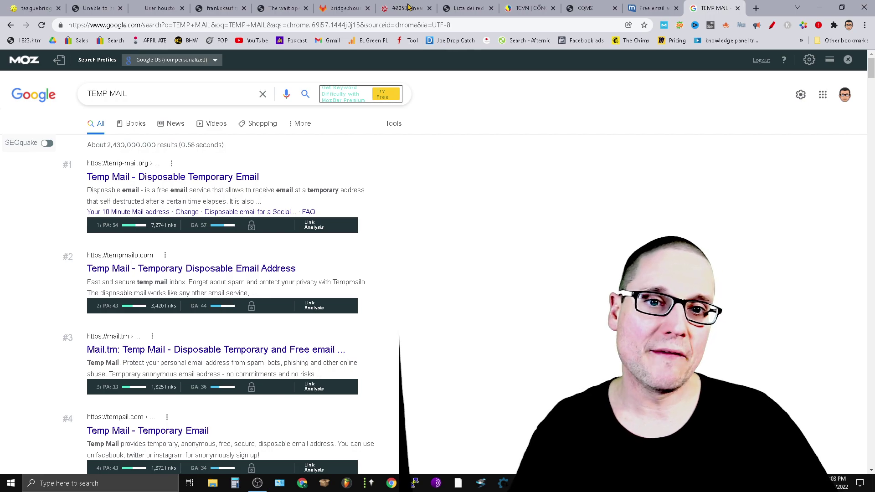
left_click(738, 8)
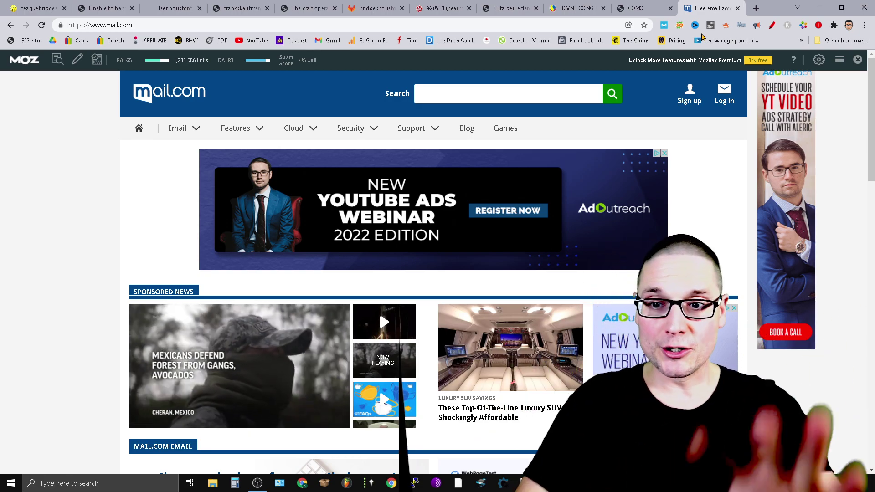
Discard another new tab with 'YAHO' typed in it, and close the mail.com tab
left_click(757, 8)
type("YAHO")
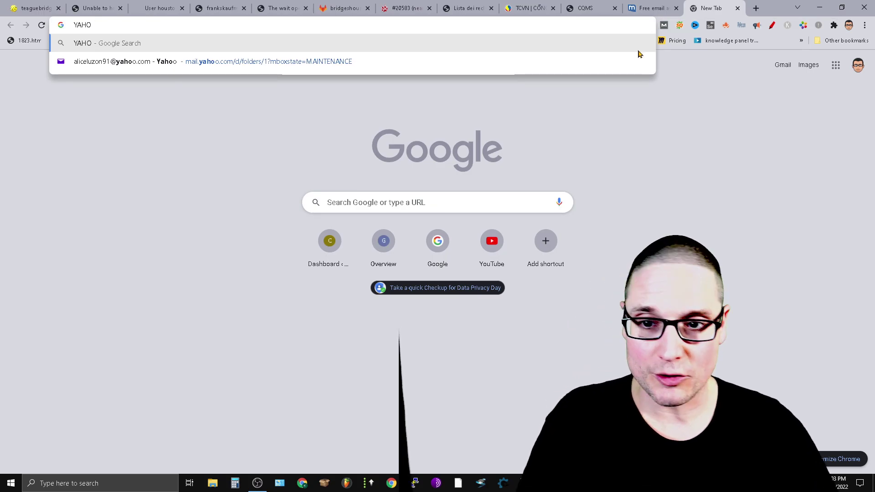
left_click(739, 9)
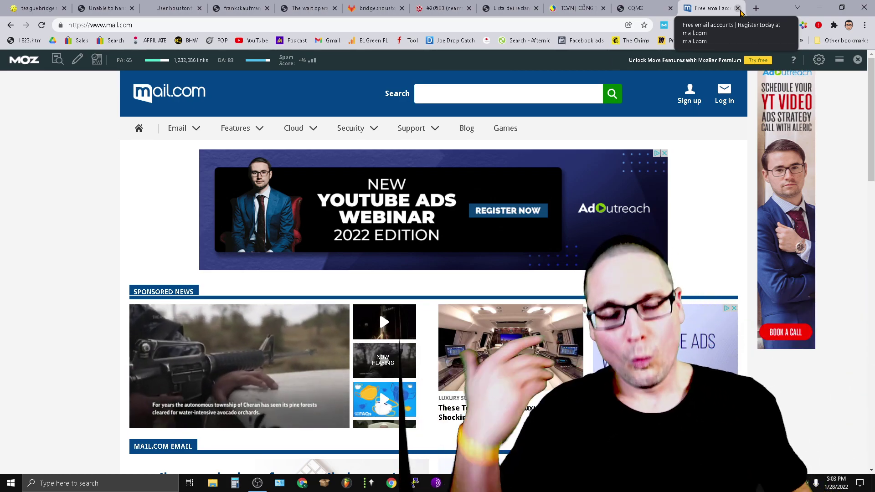
key("ctrl+w")
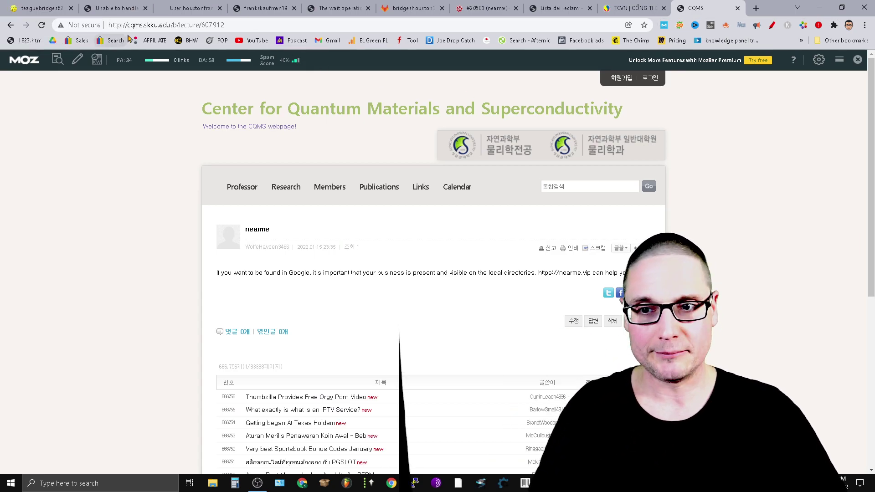
Toggle the MozBar overlay on the SETI@home page, close it, and switch to the kharkhorincourt.gov.mn profile
left_click(105, 10)
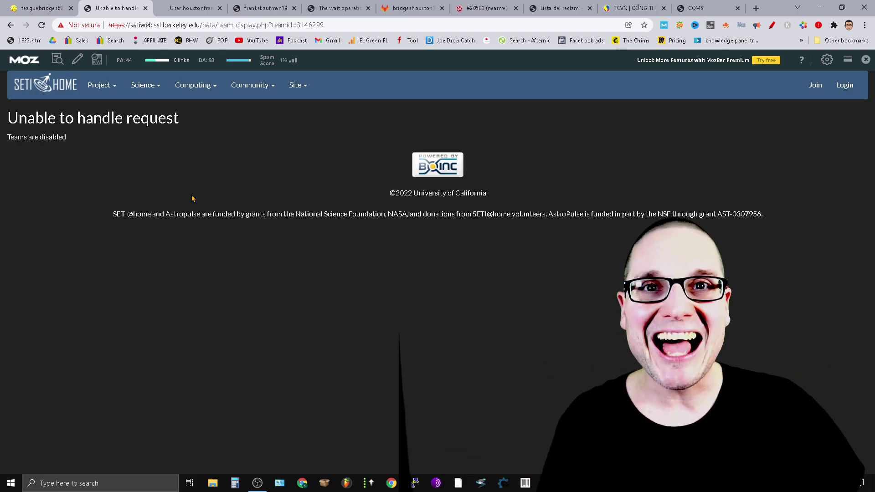
left_click(666, 27)
left_click(664, 26)
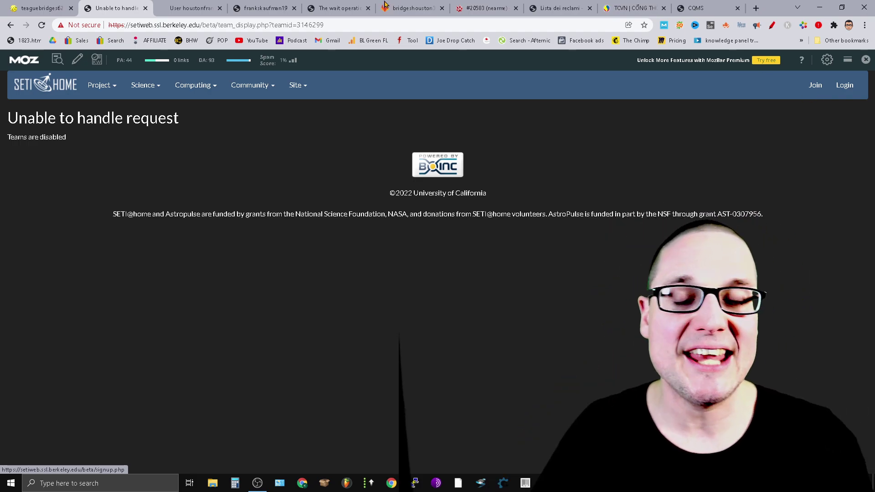
left_click(145, 8)
left_click(24, 5)
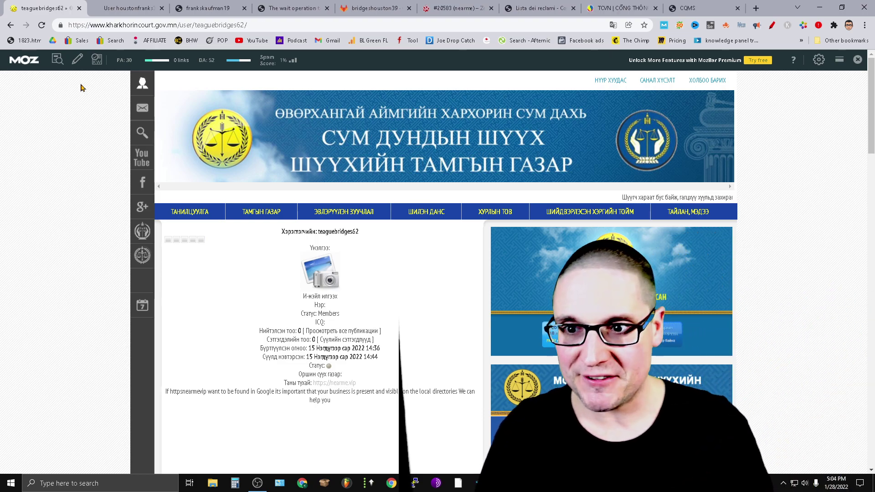
Paste the kharkhorincourt.gov.mn profile URL into a new untitled Notepad note, then return to Chrome
left_click(275, 25)
key("ctrl+c")
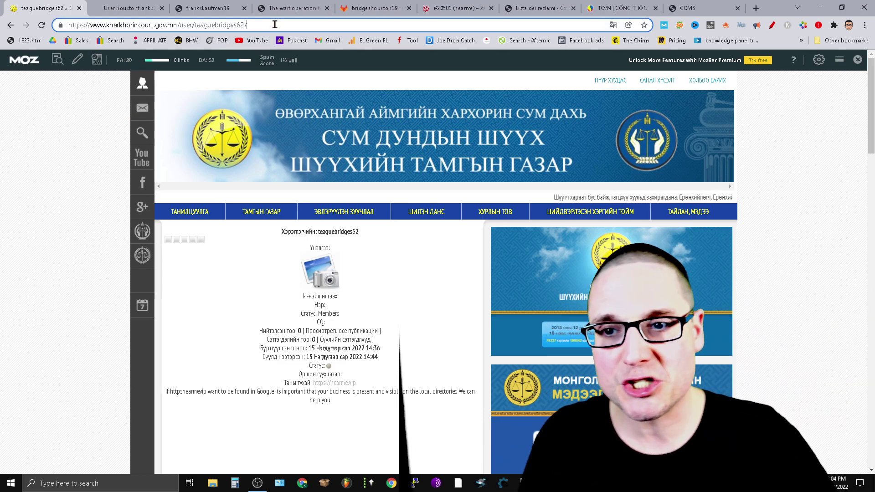
right_click(118, 26)
left_click(136, 55)
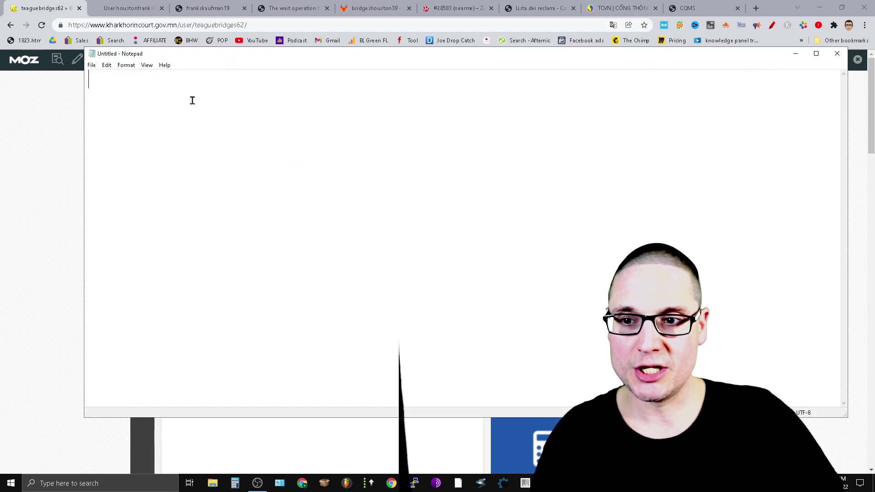
right_click(121, 85)
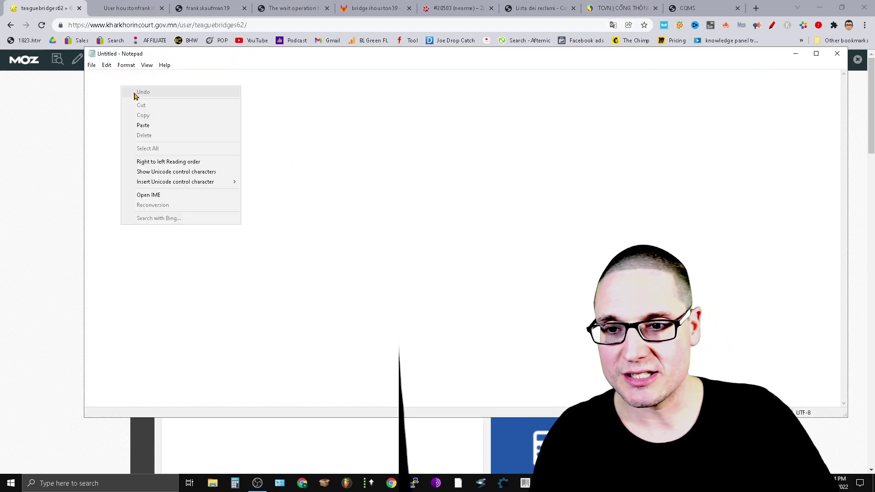
left_click(159, 127)
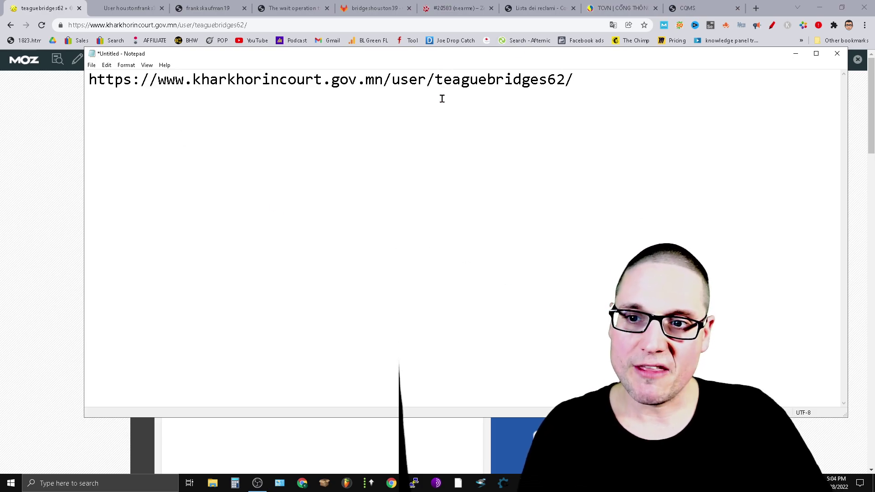
left_click_drag(465, 63, 463, 84)
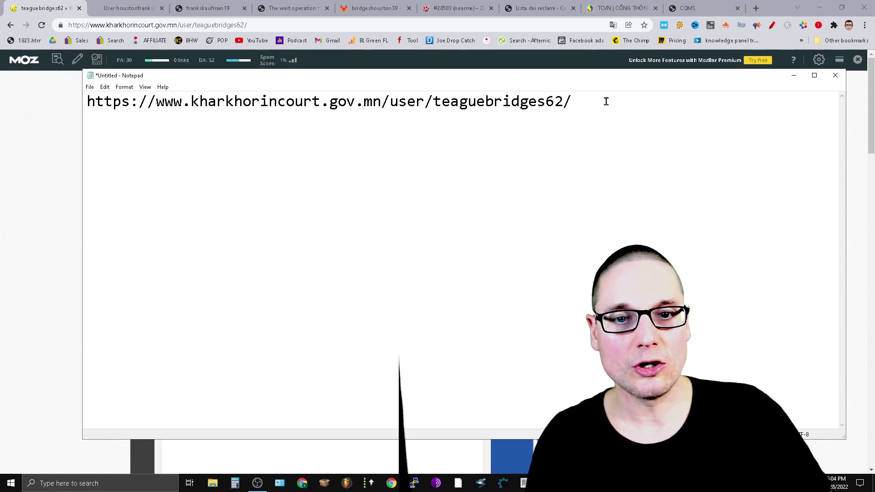
left_click_drag(607, 101, 65, 115)
left_click(25, 6)
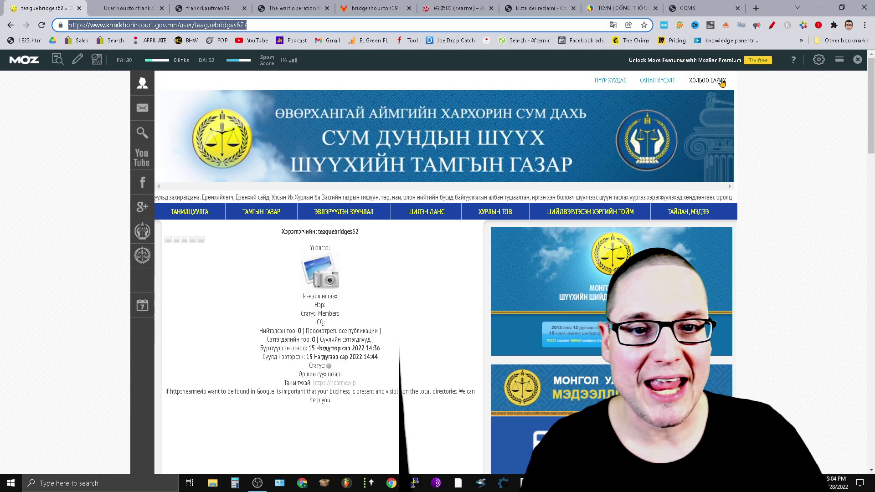
Translate the court profile page into English and dismiss the Translate prompt
right_click(763, 107)
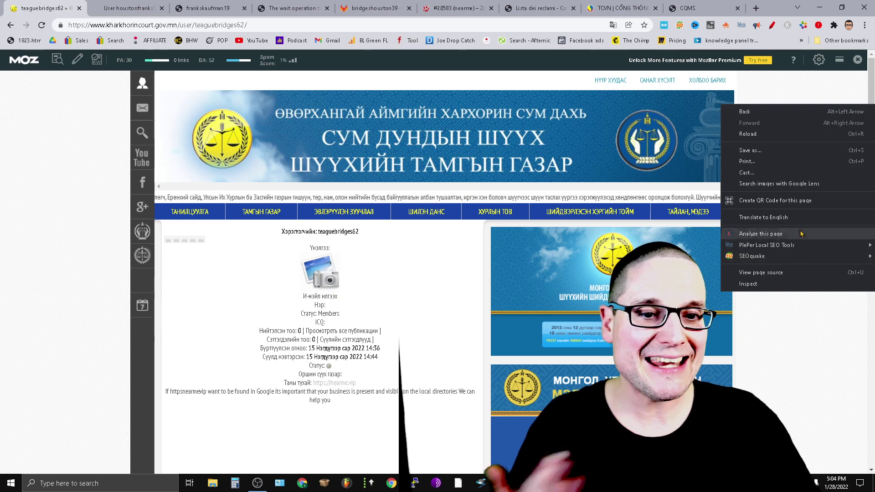
left_click(798, 223)
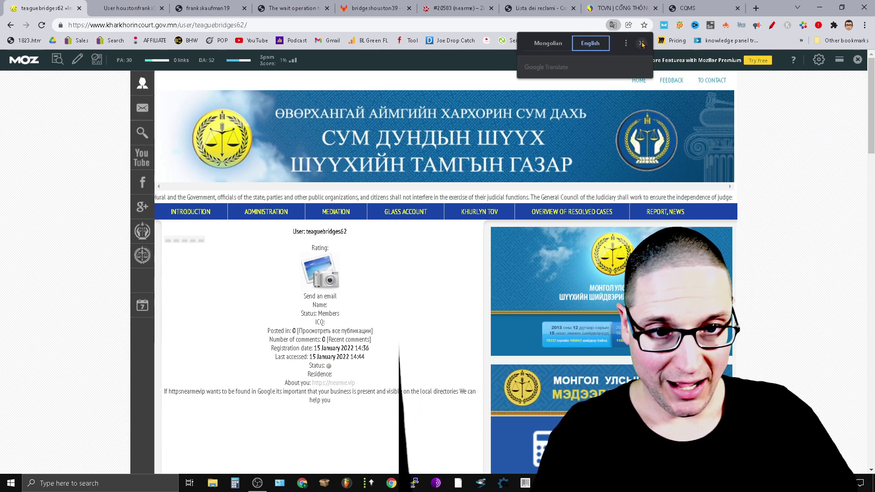
left_click(641, 43)
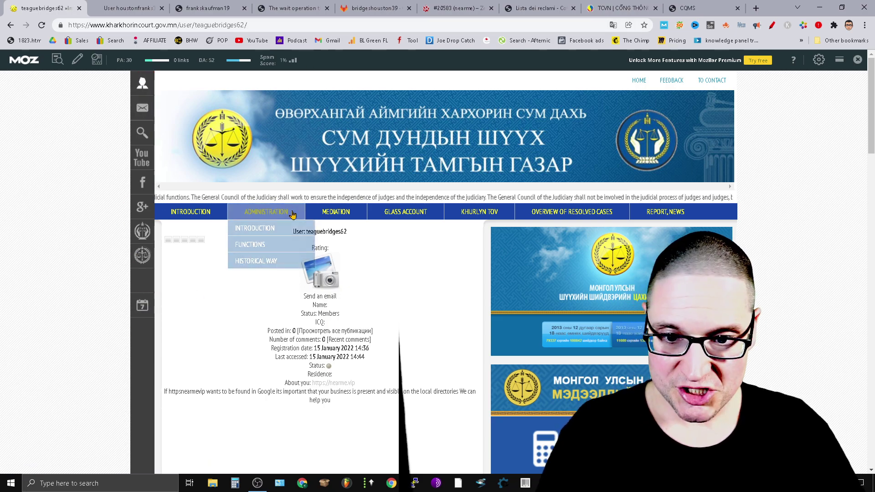
Highlight the page's followed links with MozBar to confirm do-follow, then close the tab
scroll(346, 223, "down", 3)
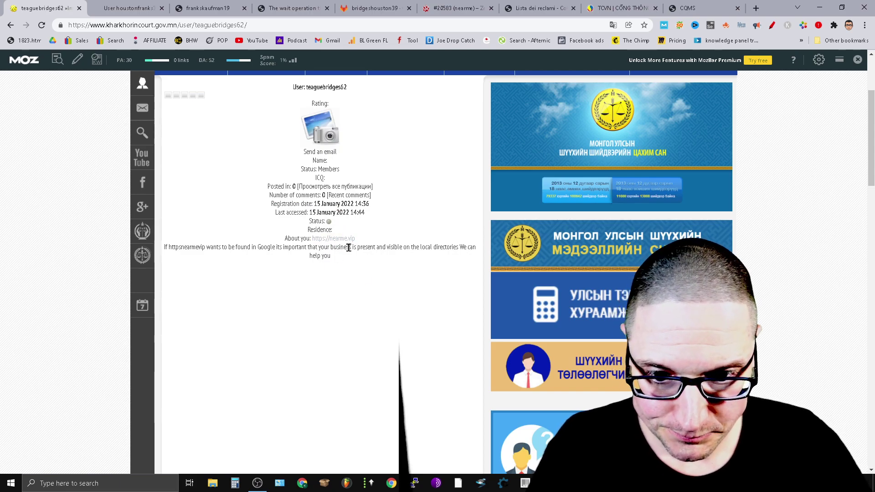
left_click(78, 59)
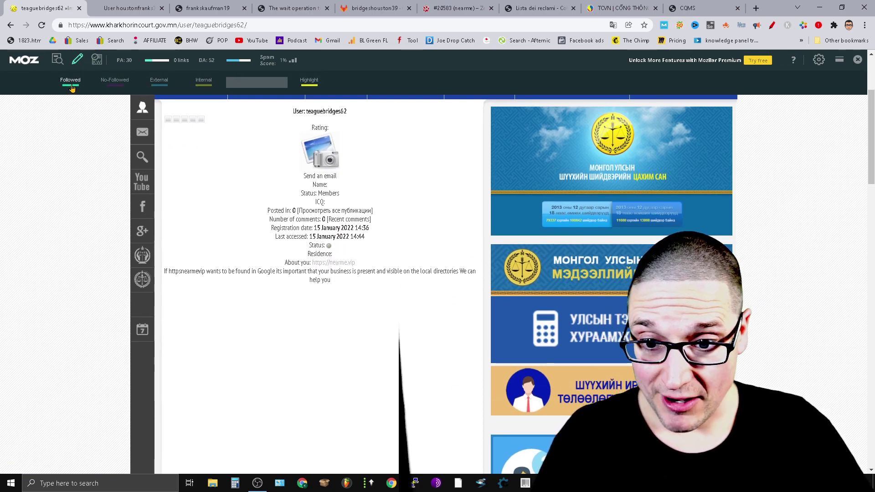
left_click(71, 87)
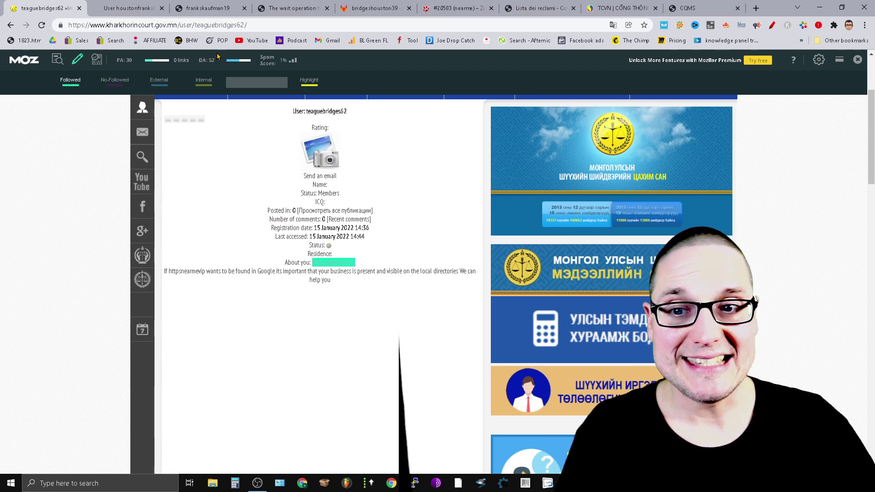
left_click(79, 8)
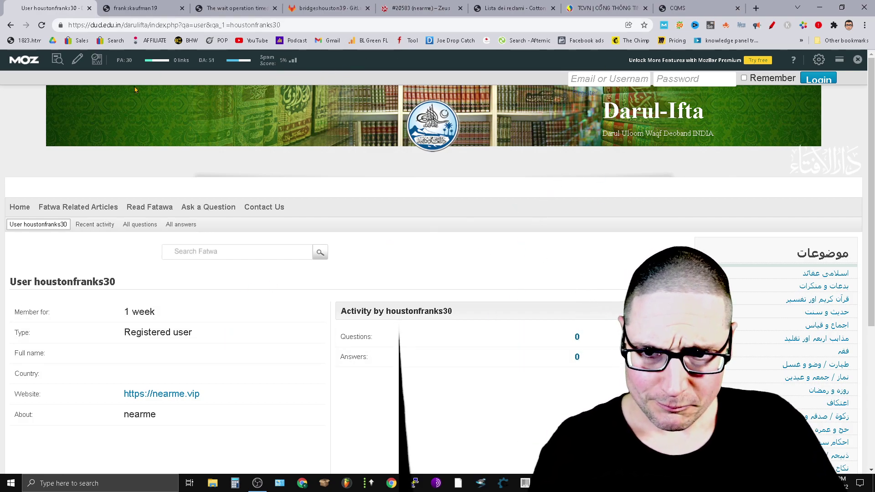
Check the Darul-Ifta profile's Followed and No-Followed links in MozBar, then select its address
left_click(76, 62)
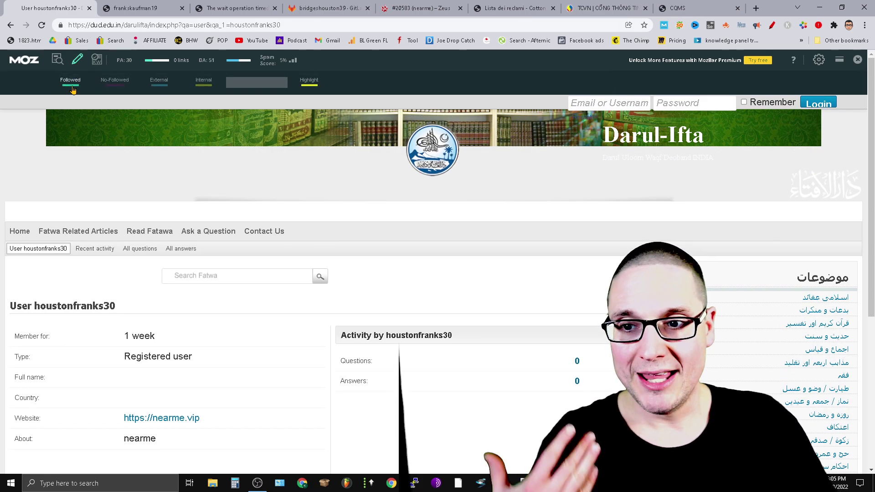
left_click(71, 85)
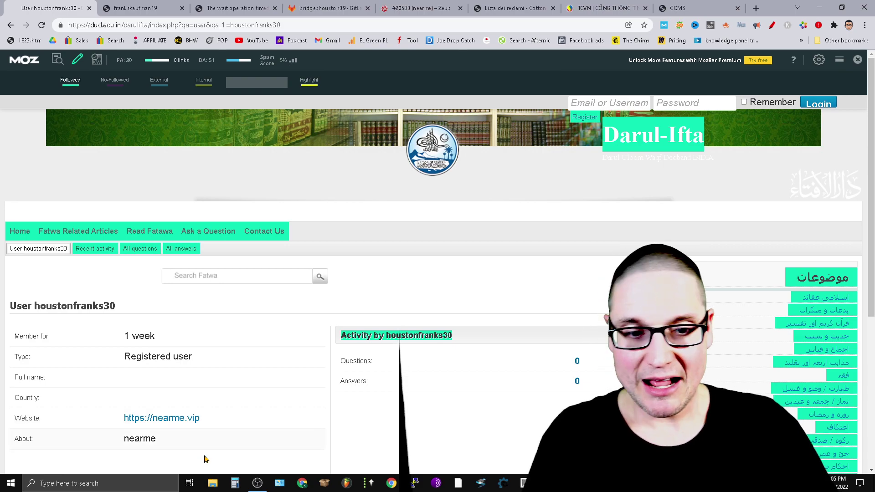
left_click(115, 81)
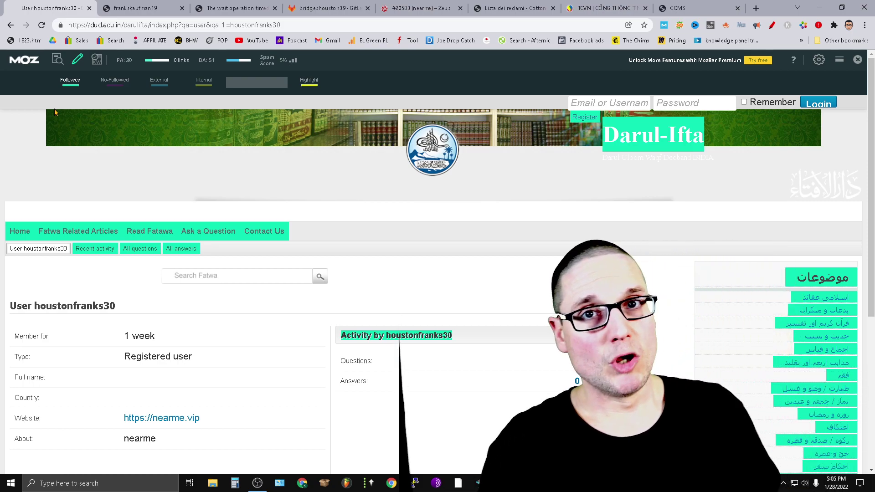
left_click(110, 25)
Paste the Darul-Ifta profile URL as the second line of the Notepad list
right_click(107, 26)
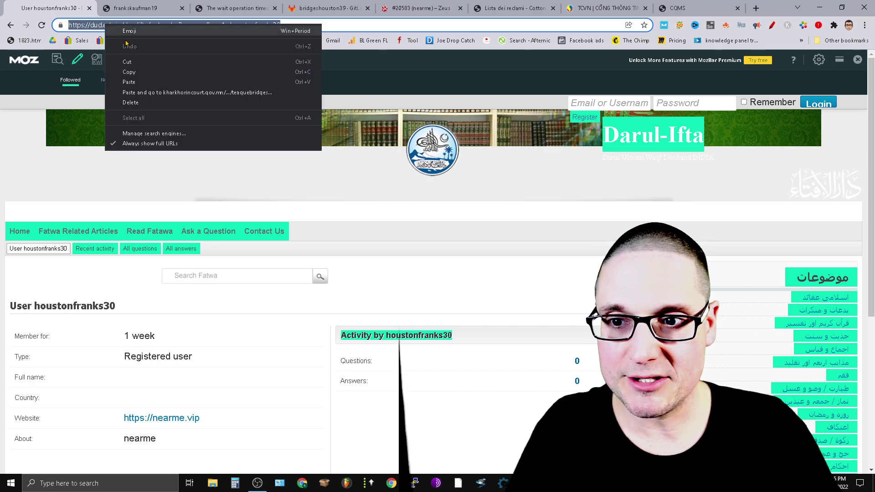
left_click(132, 73)
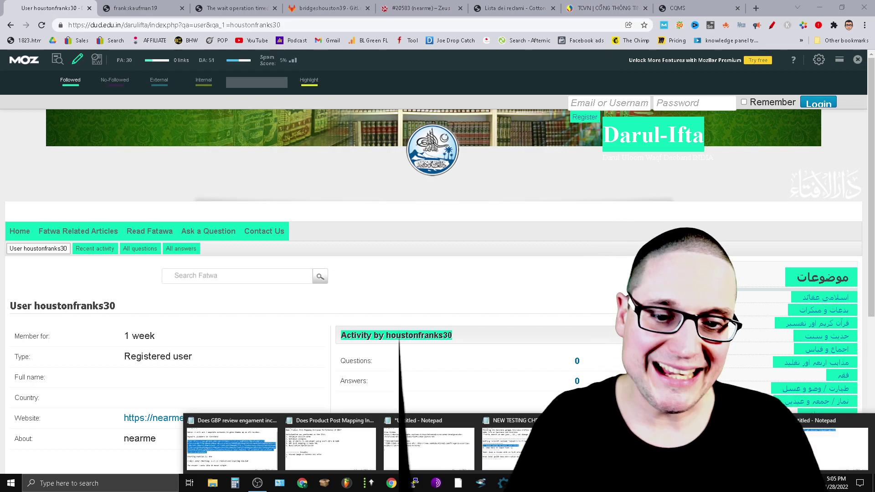
left_click(830, 421)
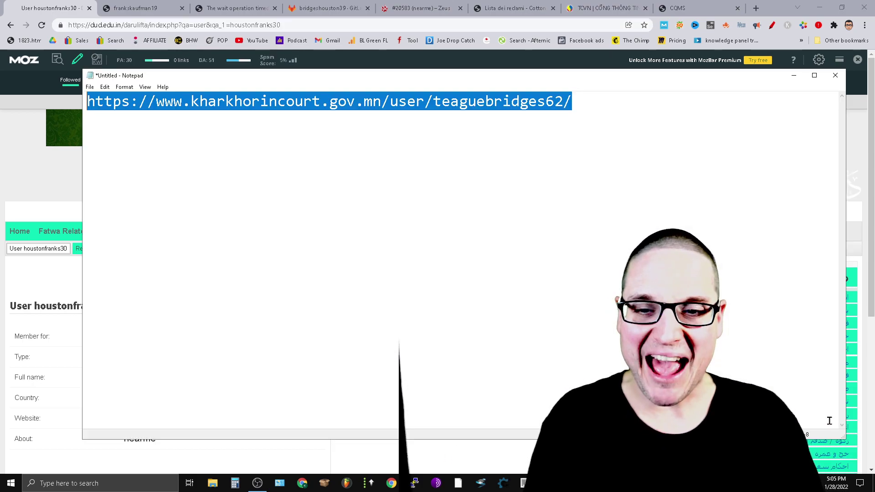
left_click(607, 101)
key("ctrl+v")
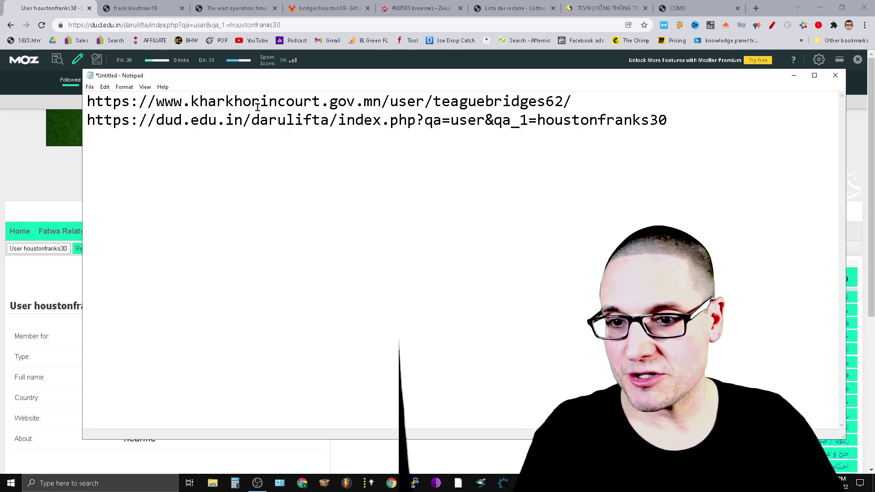
Load the Berkeley SETI@home team page in a new tab from the 'BE' suggestion
left_click(757, 8)
type("BE")
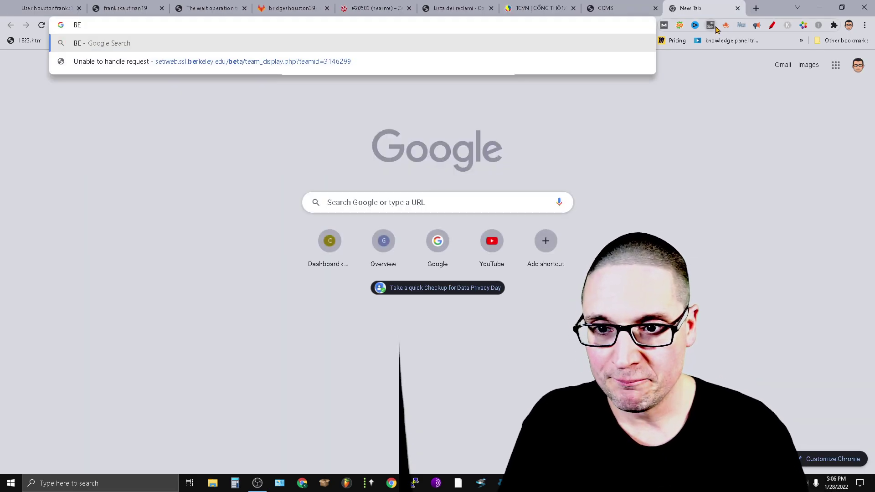
left_click(340, 63)
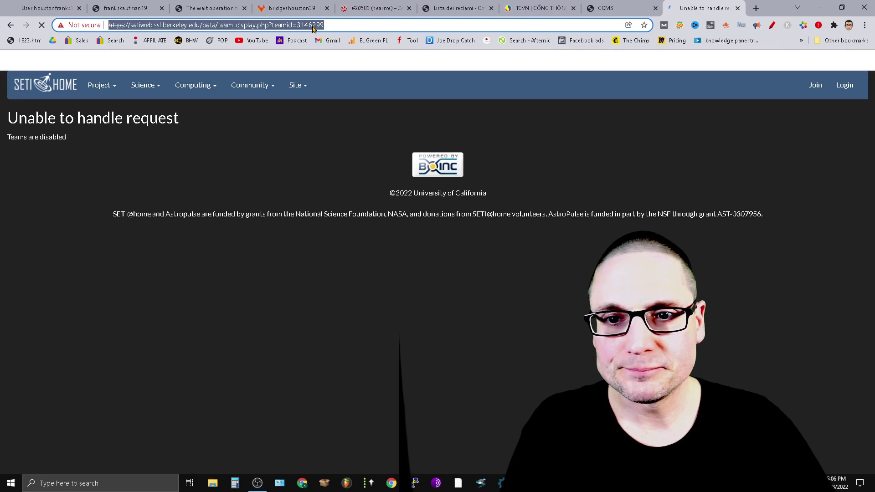
right_click(312, 28)
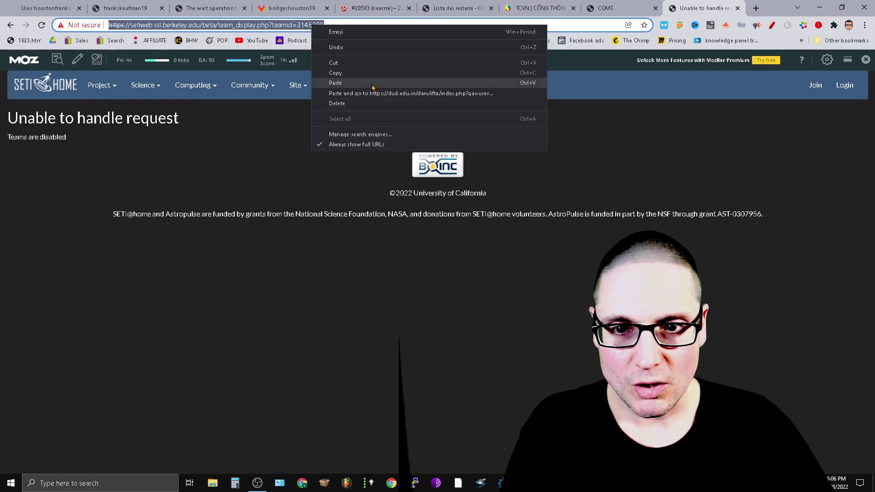
Paste the SETI@home URL as Notepad's third line and delete its team id
left_click(358, 72)
mouse_move(458, 483)
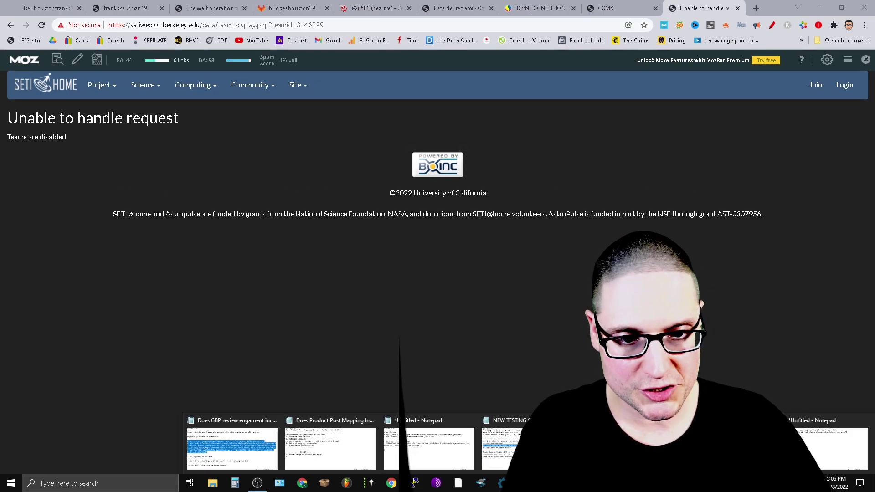
left_click(852, 444)
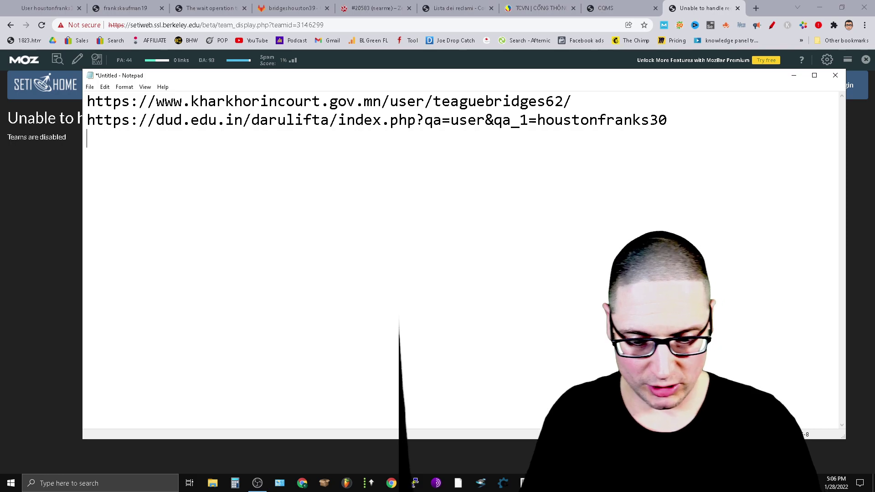
key("ctrl+v")
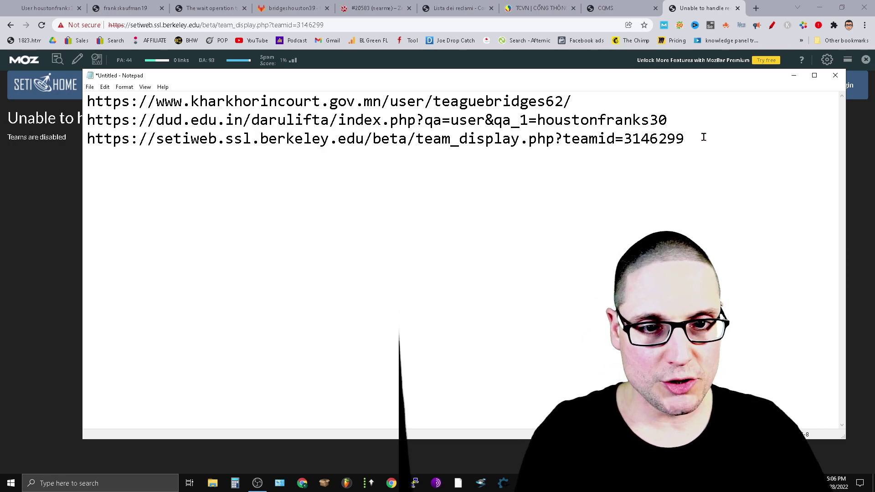
left_click_drag(703, 138, 557, 158)
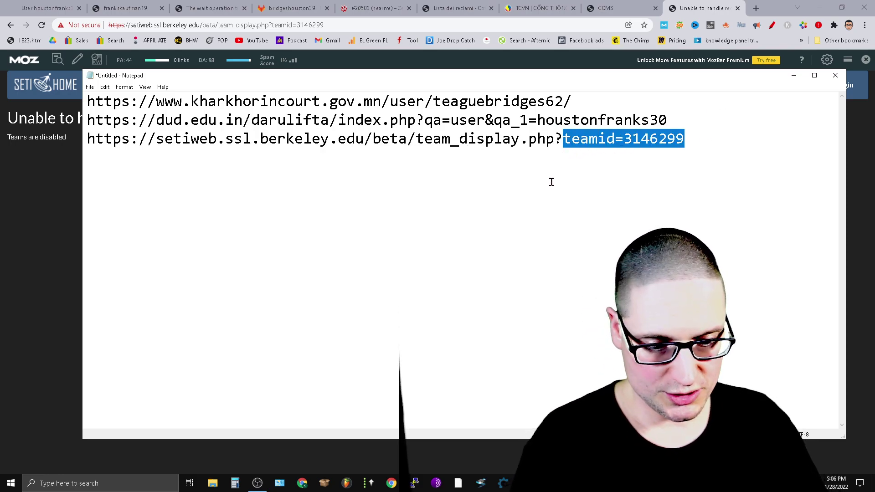
key("BackSpace")
left_click_drag(582, 120, 321, 139)
Check the SETI@home page's Followed and No-Followed links in MozBar, then close the tab
left_click(26, 205)
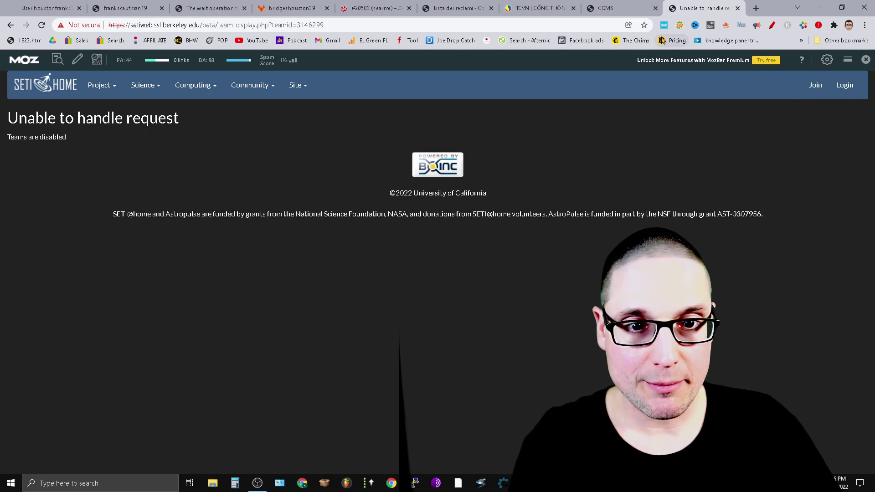
left_click(77, 60)
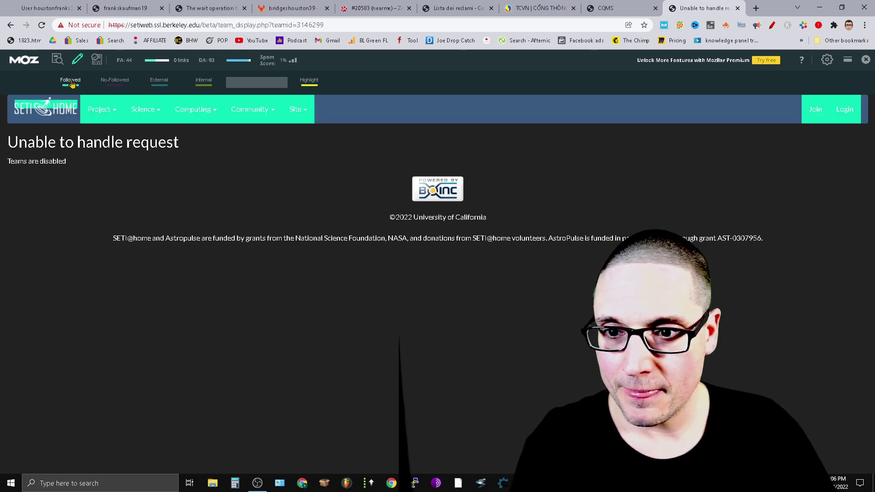
left_click(115, 82)
left_click(61, 81)
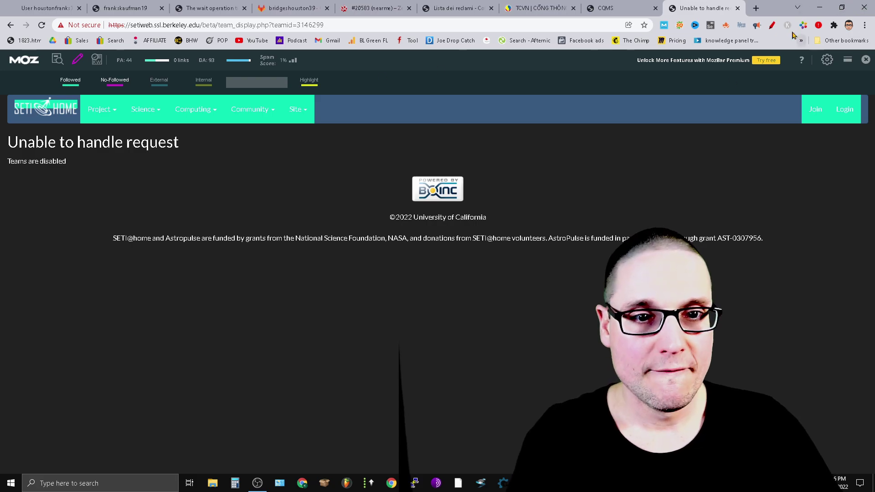
left_click(739, 9)
left_click(13, 5)
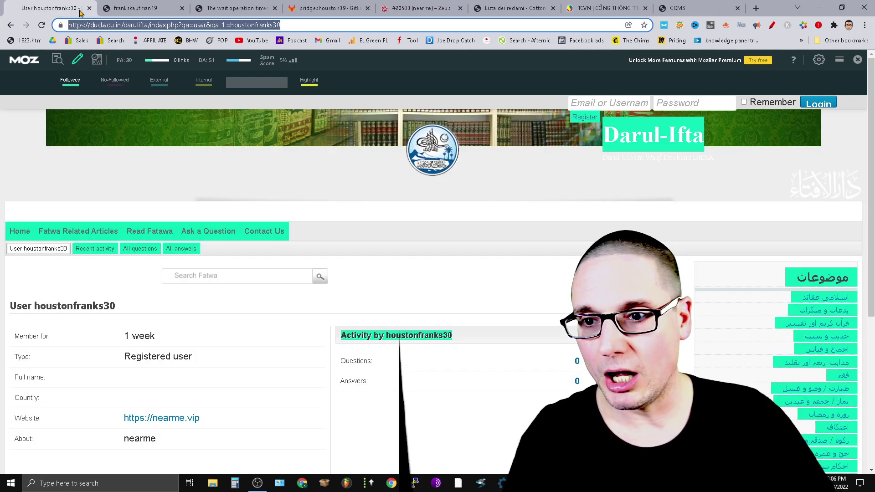
Close the Darul-Ifta tab, highlight NumberFields links in MozBar, and copy its URL up to the user id
left_click(89, 8)
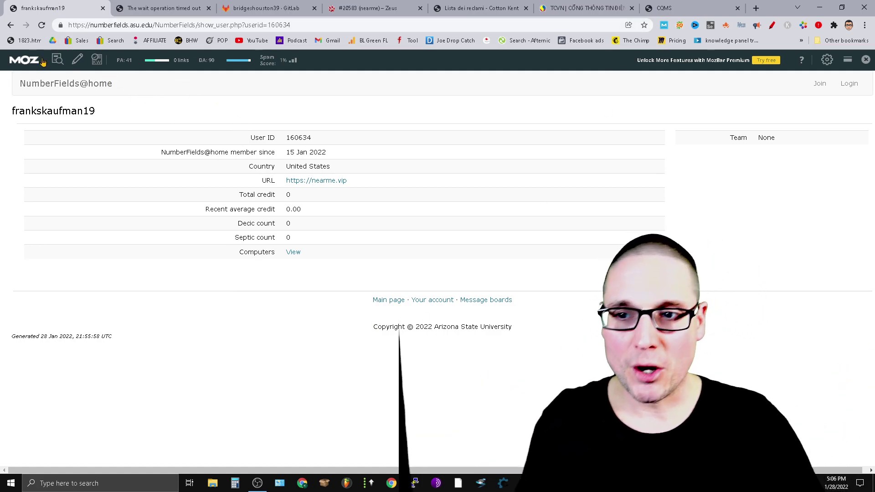
left_click(77, 60)
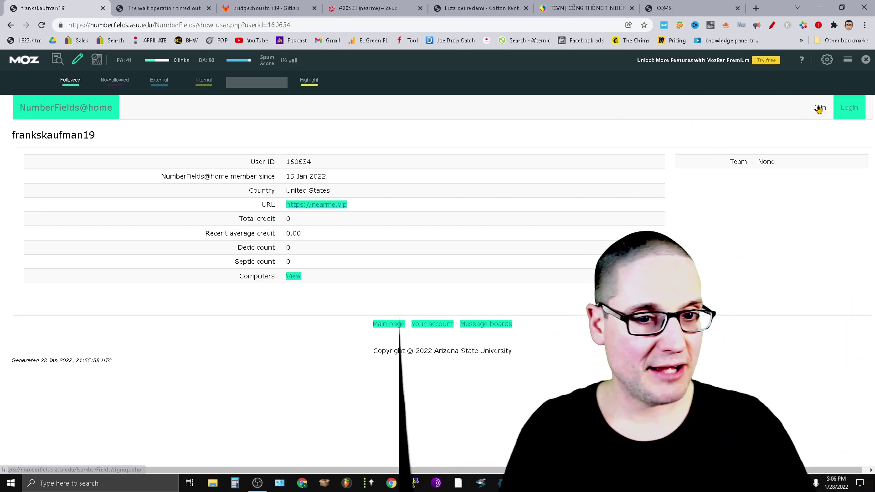
left_click(327, 22)
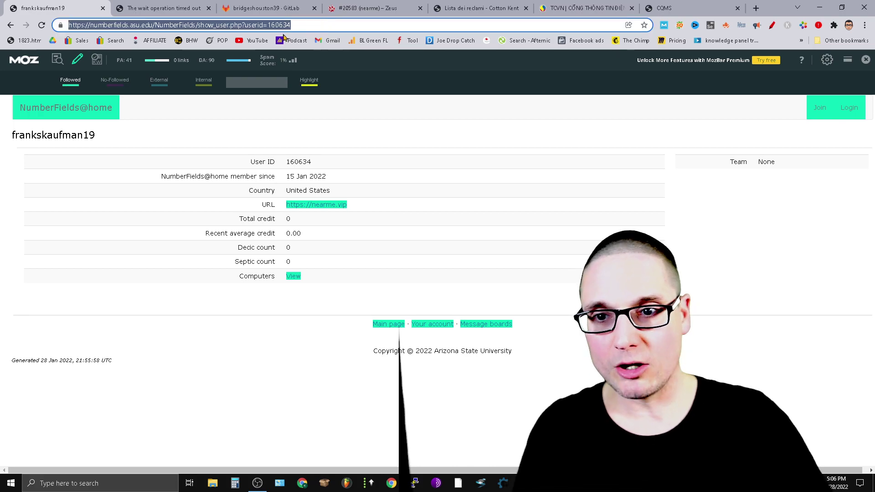
left_click(258, 25)
left_click_drag(245, 29, 50, 37)
right_click(135, 28)
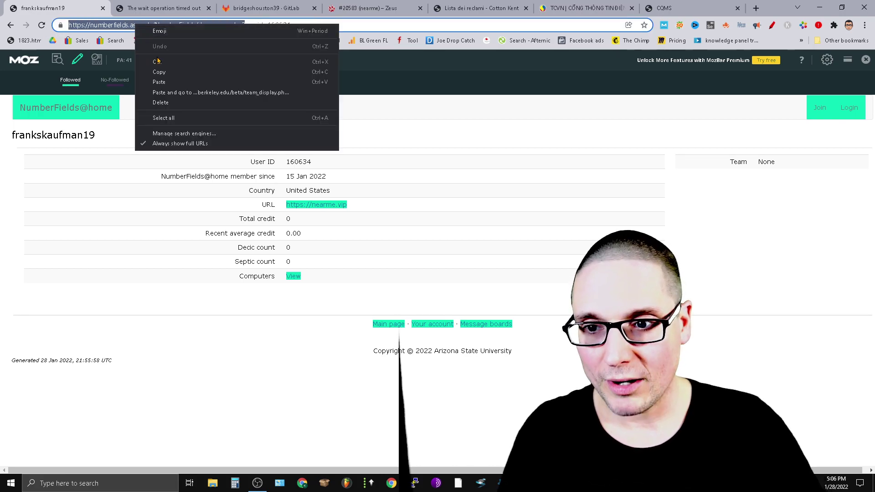
left_click(154, 68)
Paste the trimmed numberfields.asu.edu profile address as the fourth Notepad line
left_click(458, 483)
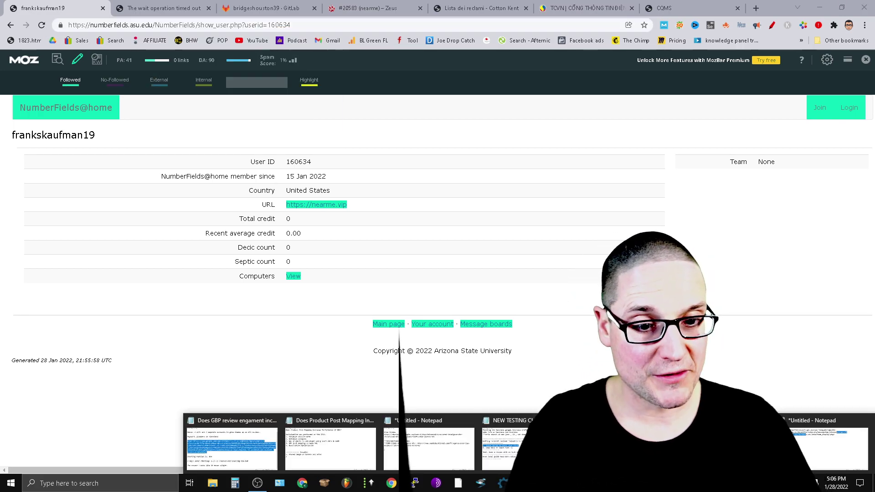
left_click(820, 433)
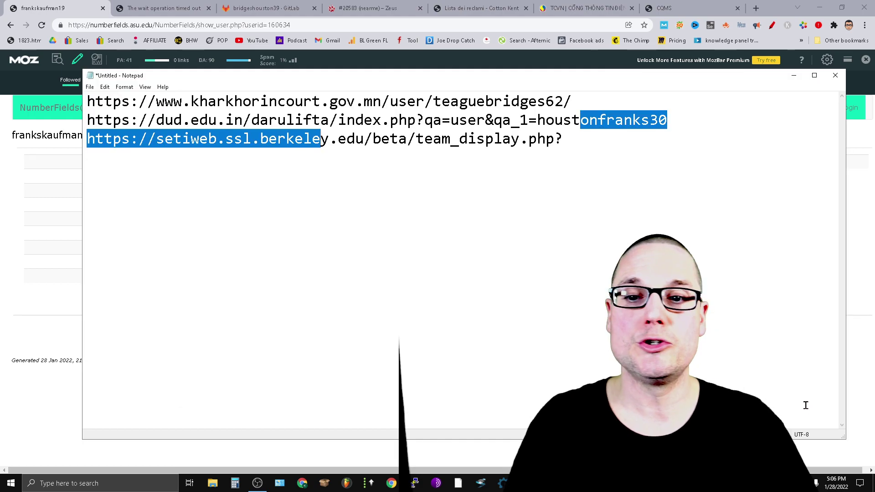
left_click(592, 142)
key("ctrl+v")
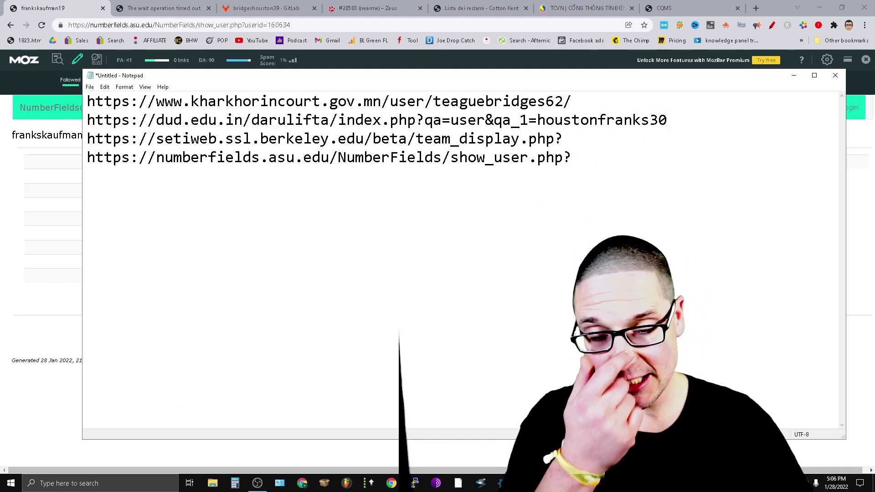
left_click_drag(658, 172, 110, 188)
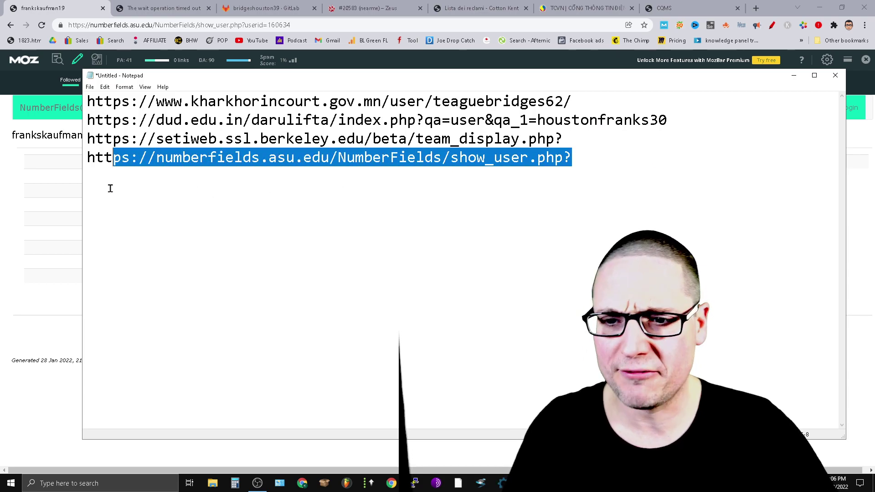
Close the NumberFields tab, run MozBar highlighting on the portal.uaptc.edu page, and copy its URL
left_click(102, 8)
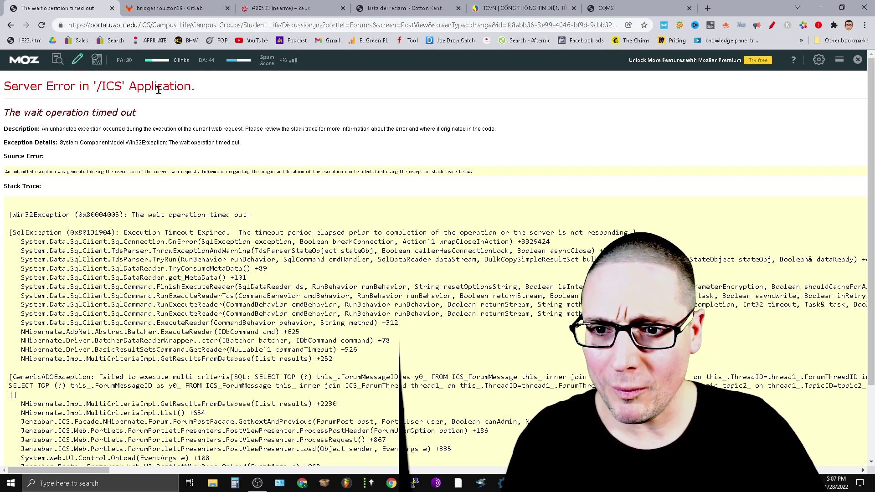
left_click(77, 59)
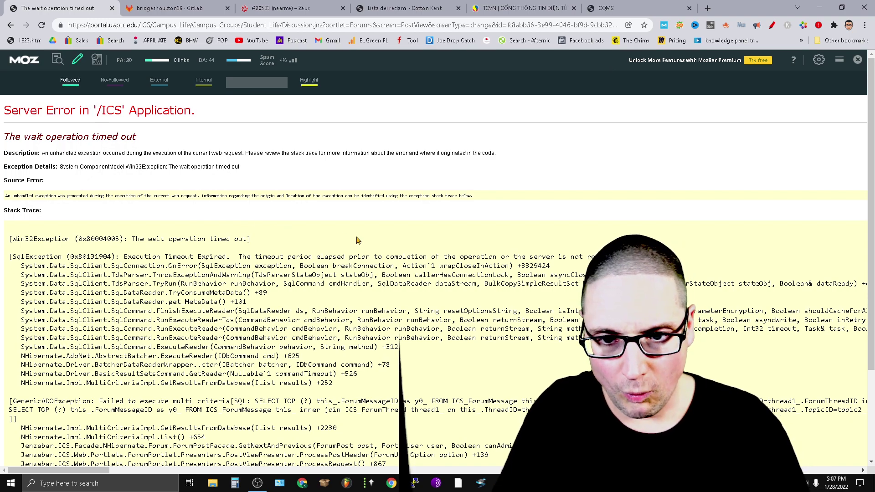
scroll(357, 240, "down", 3)
scroll(574, 321, "up", 3)
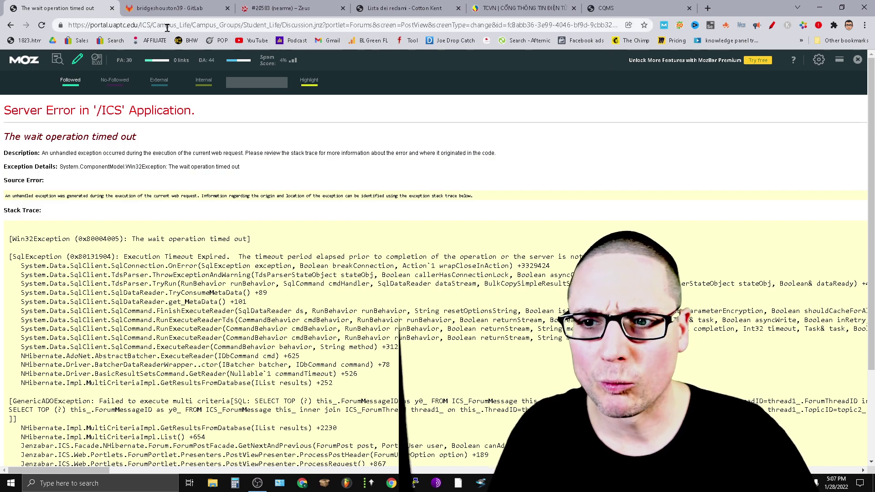
left_click(119, 22)
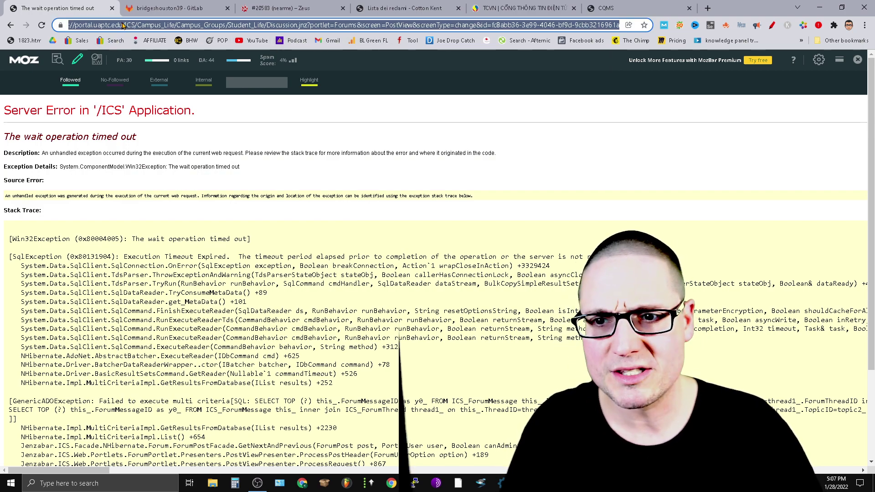
right_click(121, 21)
left_click(144, 70)
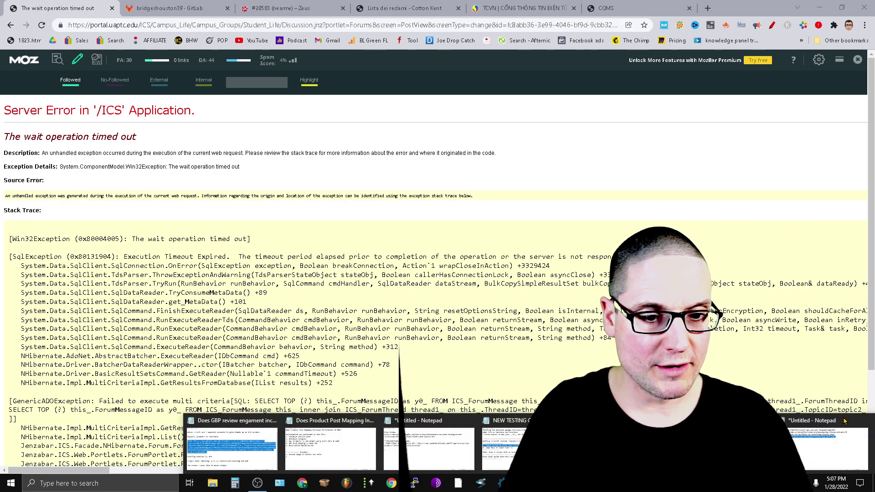
Paste the portal.uaptc.edu URL as the fifth Notepad line, minimize Notepad, and close the timed-out tab
left_click(836, 424)
left_click(613, 154)
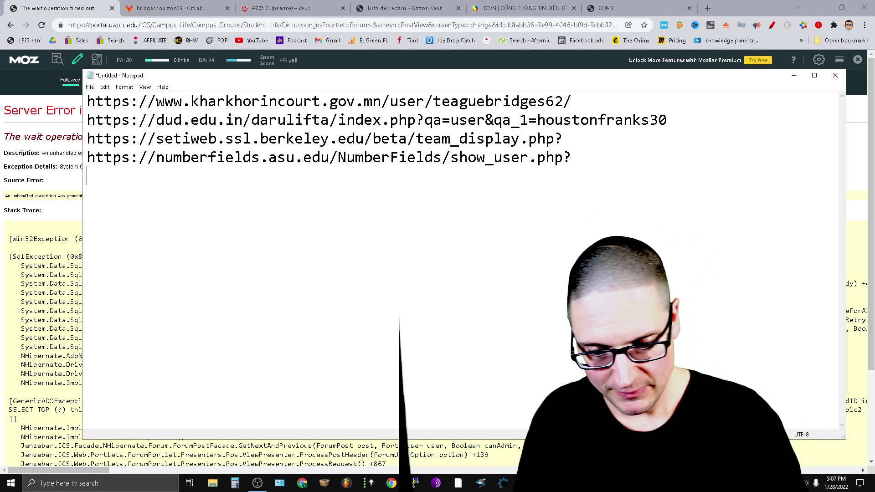
key("ctrl+v")
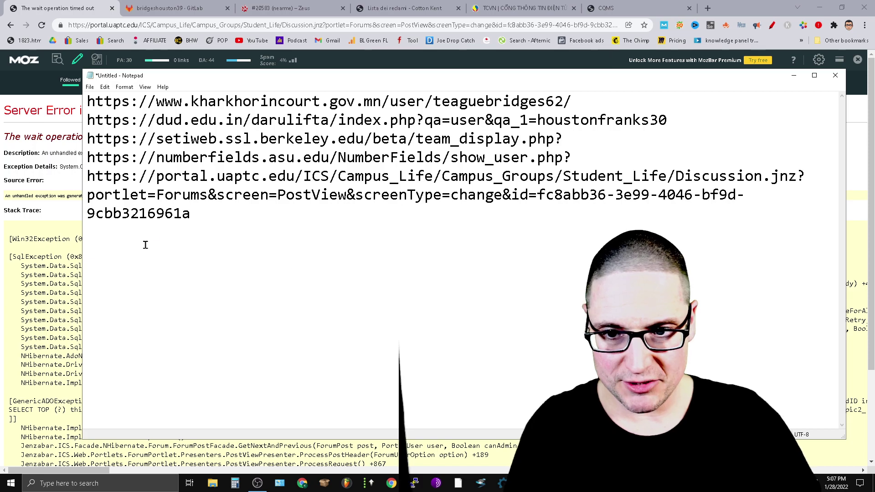
left_click_drag(245, 223, 105, 177)
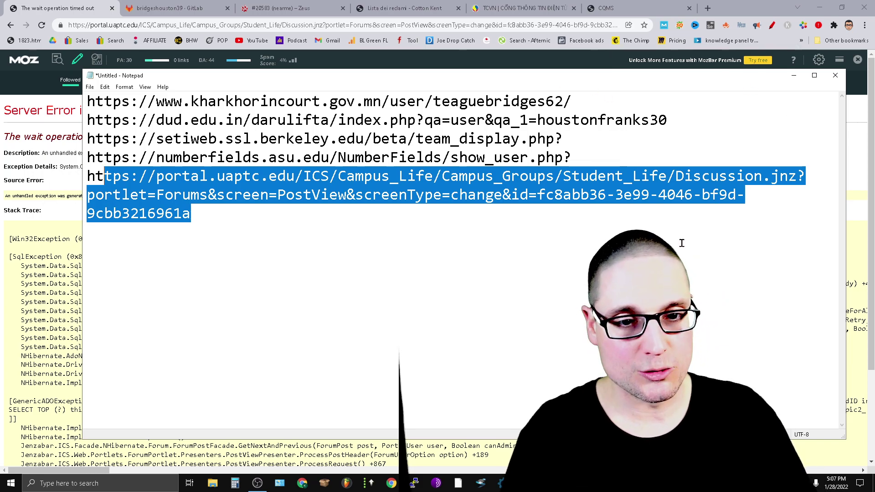
left_click(577, 211)
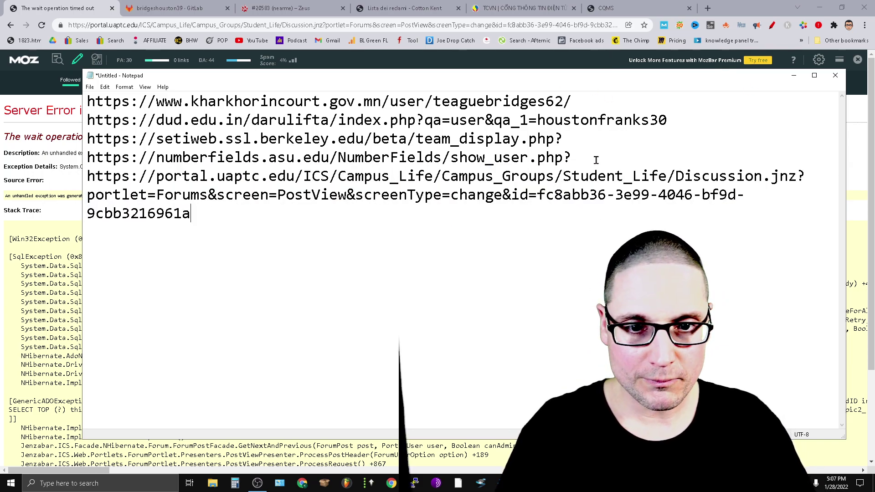
left_click(794, 75)
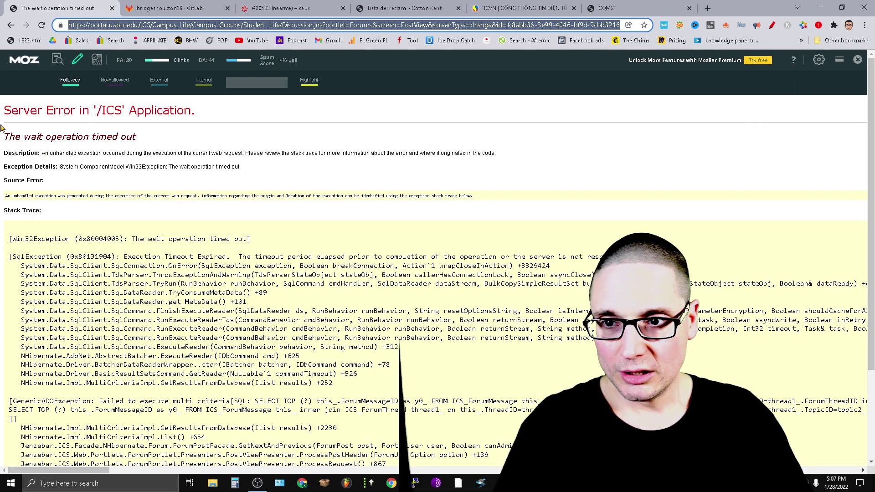
left_click(112, 8)
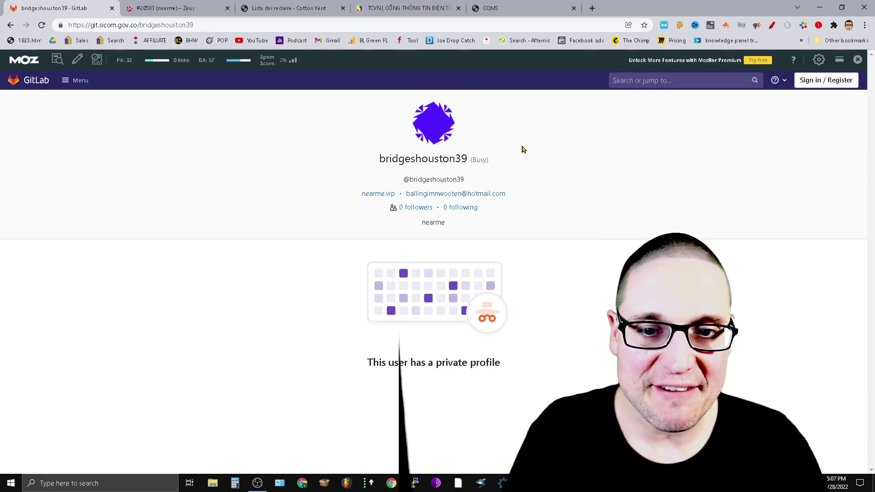
Highlight the GitLab profile's followed links with MozBar and copy its git.sicom.gov.co address
left_click(78, 60)
left_click(73, 81)
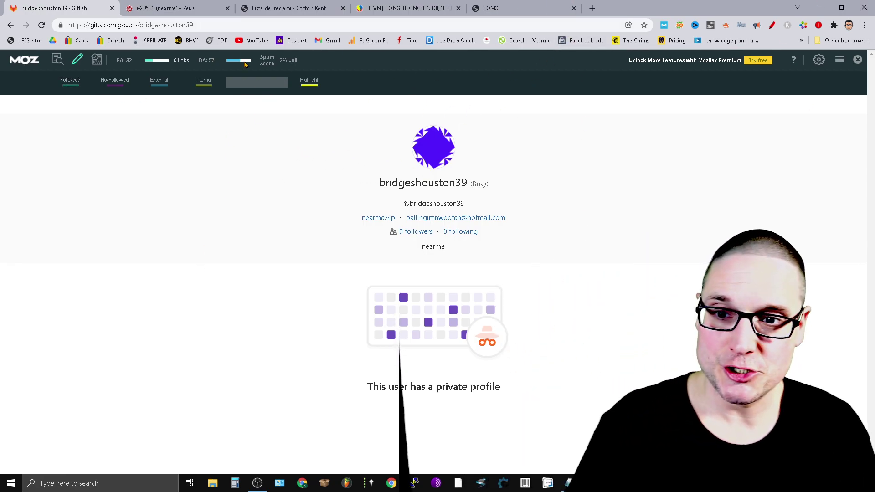
left_click(237, 24)
right_click(238, 26)
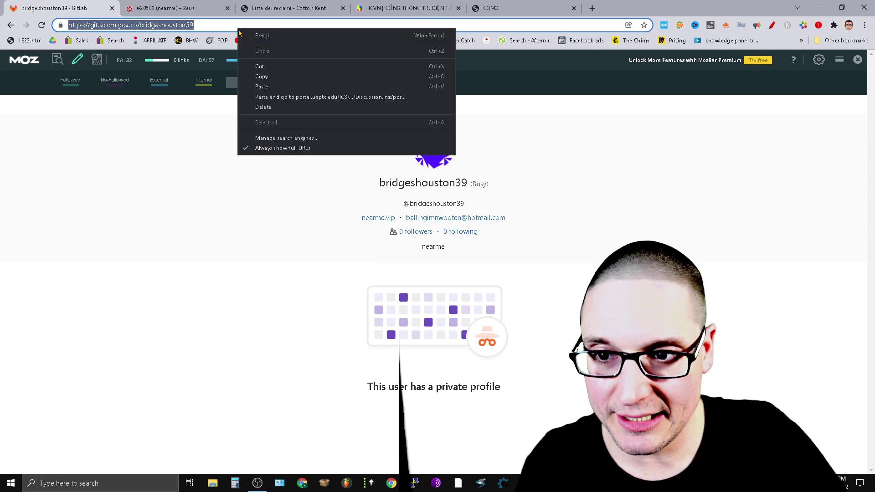
left_click(264, 77)
Paste the GitLab profile URL into the Notepad list, then close the GitLab tab
key("alt+Tab")
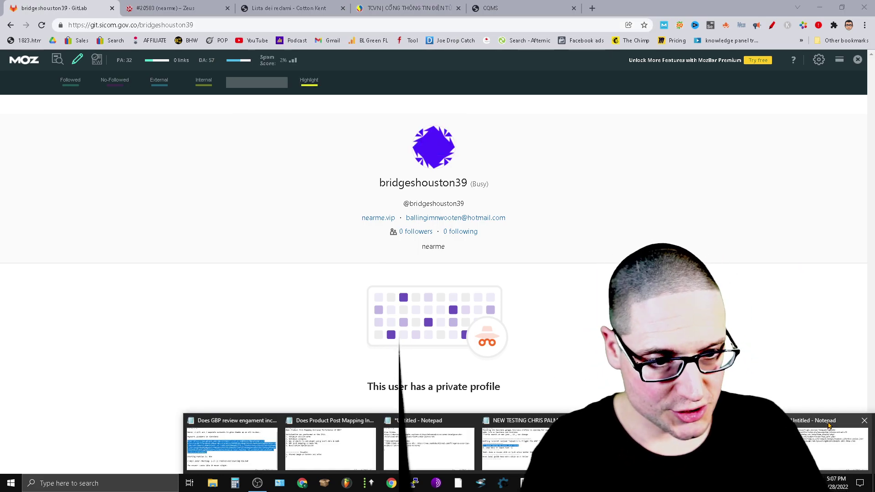
key("ctrl+v")
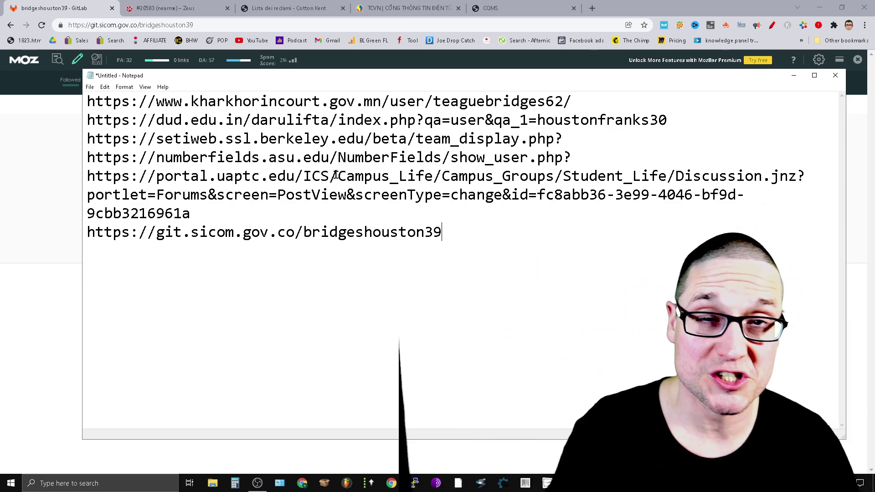
left_click(794, 75)
left_click(112, 9)
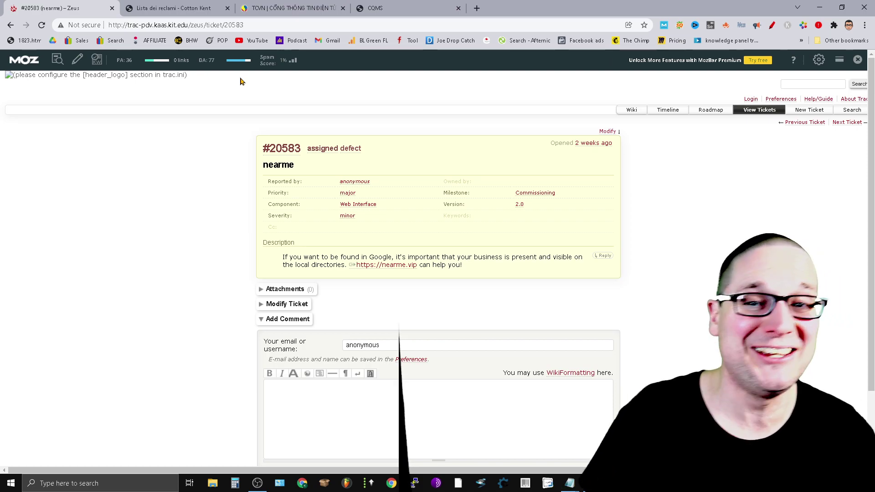
Copy the Zeus ticket page address and highlight its followed links with MozBar
left_click(272, 20)
right_click(273, 21)
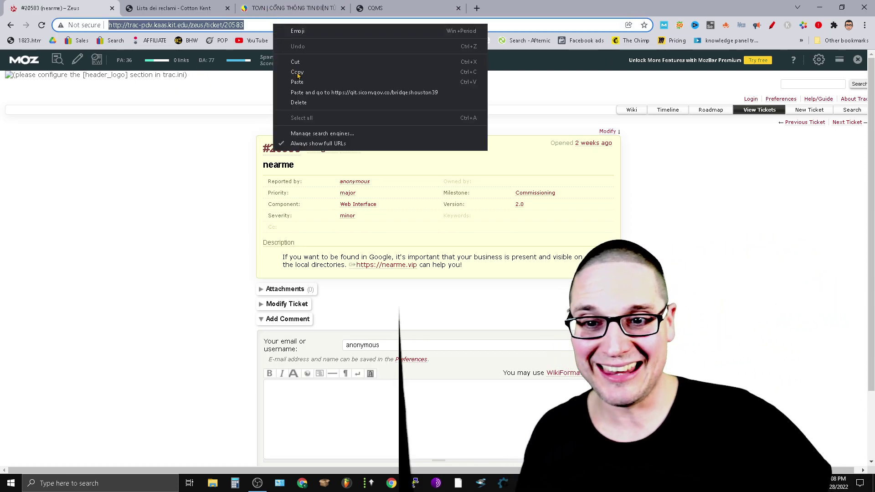
left_click(300, 80)
mouse_move(525, 483)
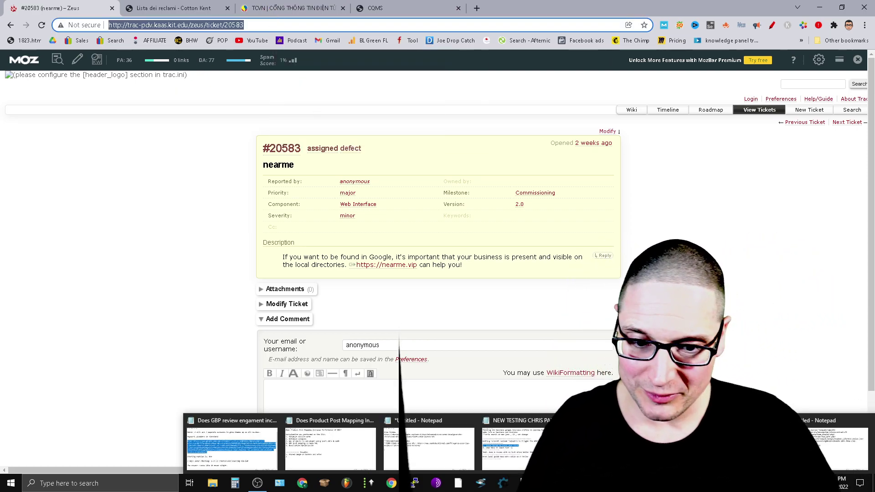
left_click(78, 60)
left_click(70, 82)
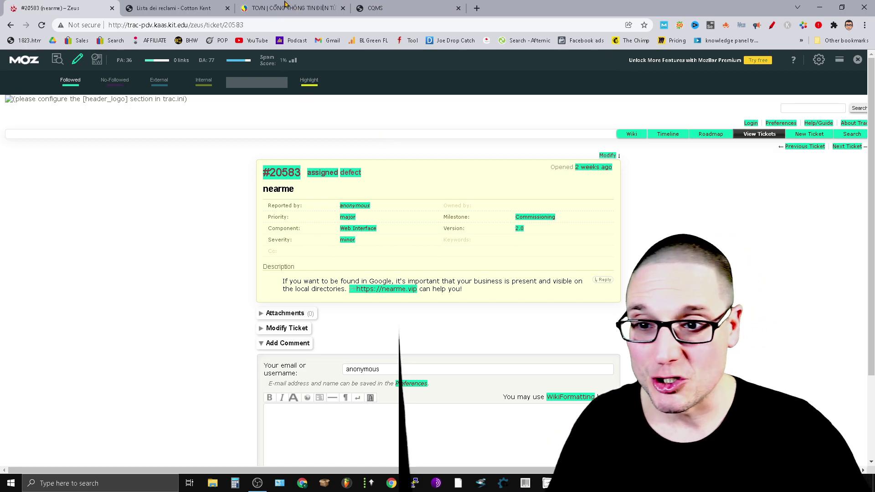
Copy the Zeus ticket URL, paste it into the Notepad list, and close the Zeus tab
left_click(276, 24)
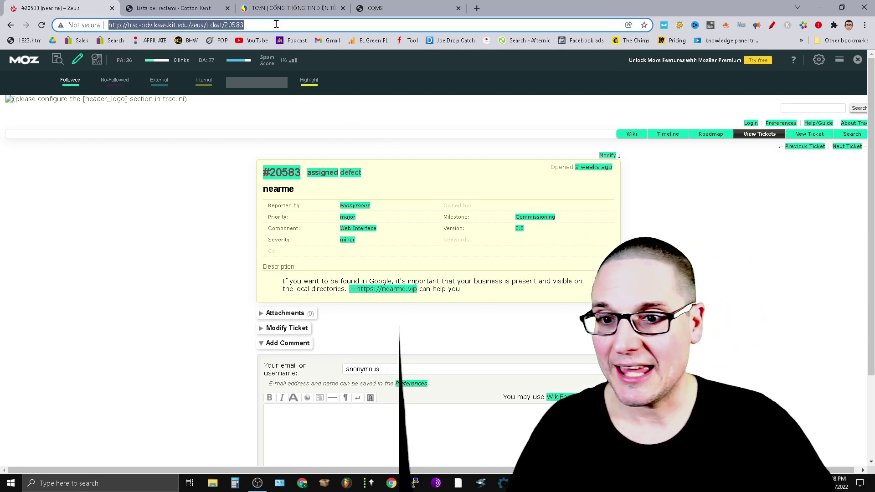
right_click(277, 24)
left_click(294, 72)
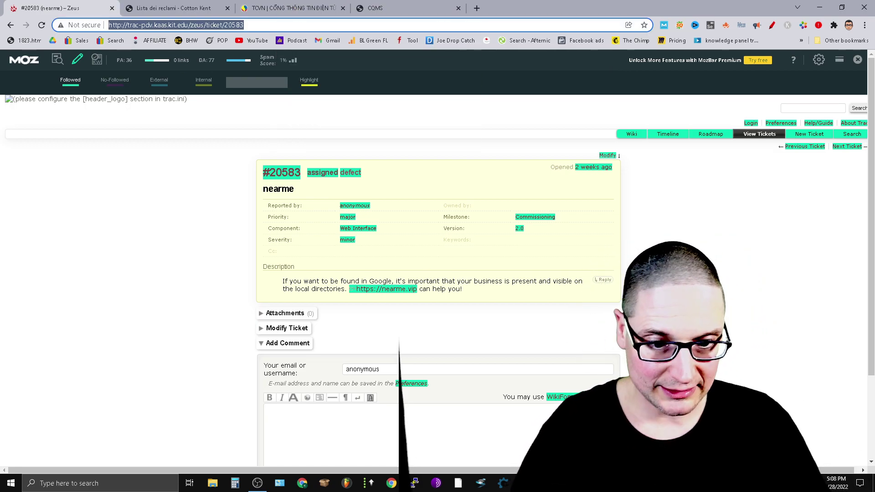
left_click(458, 483)
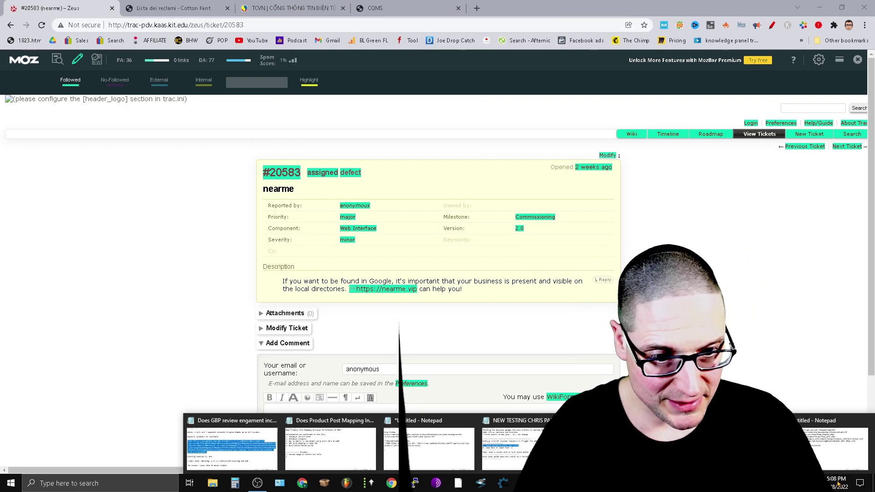
left_click(830, 423)
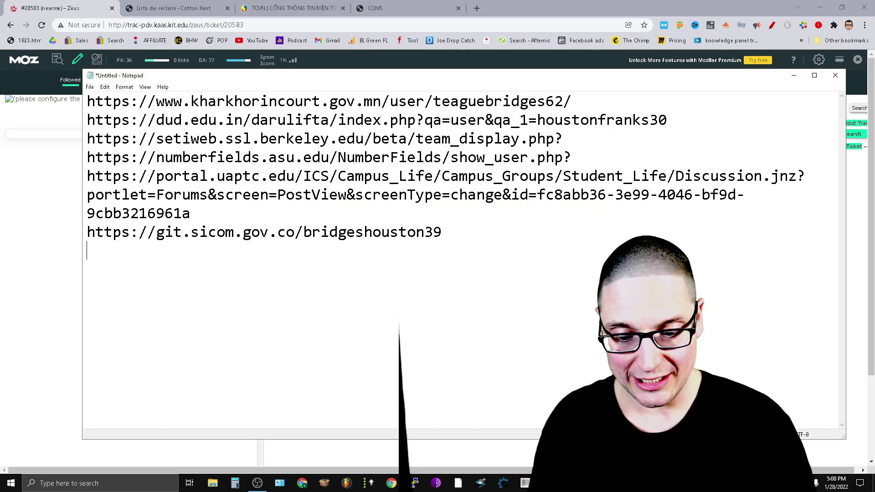
key("ctrl+v")
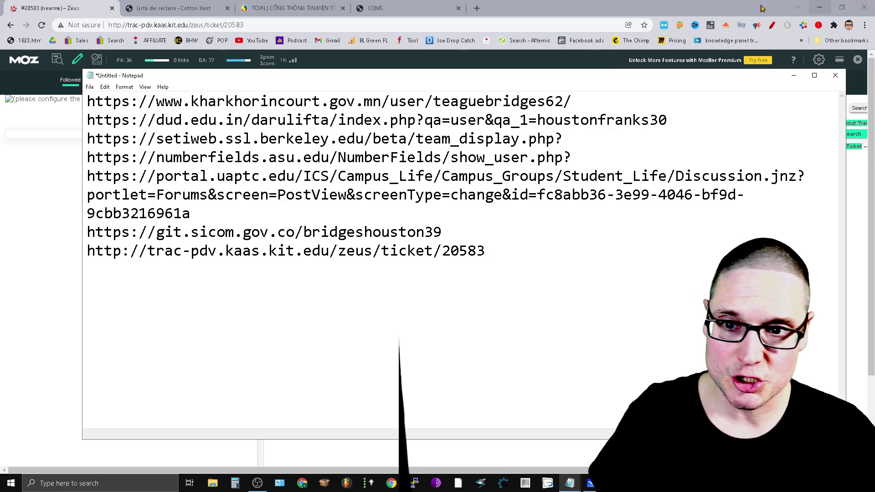
left_click(112, 8)
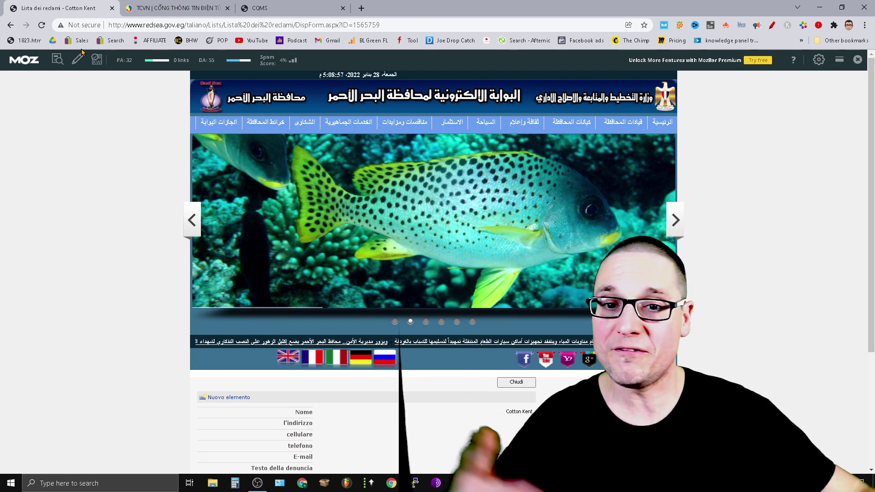
Highlight followed links on the redsea.gov.eg complaint page with MozBar
left_click(77, 60)
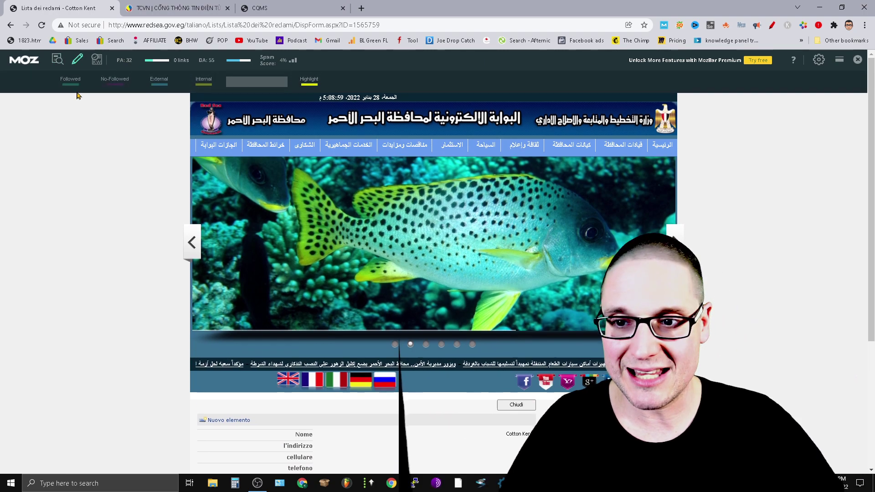
left_click(67, 87)
scroll(872, 273, "down", 4)
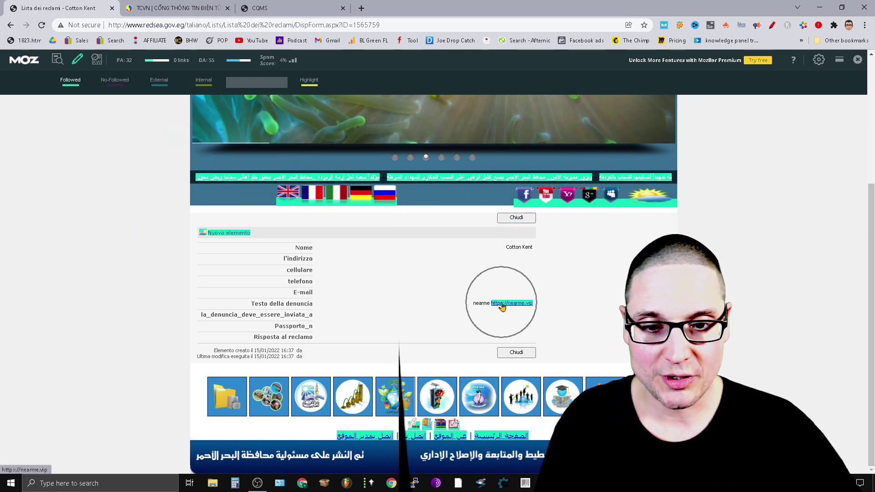
Copy the redsea.gov.eg complaint page URL and paste it as Notepad's eighth line
left_click(157, 24)
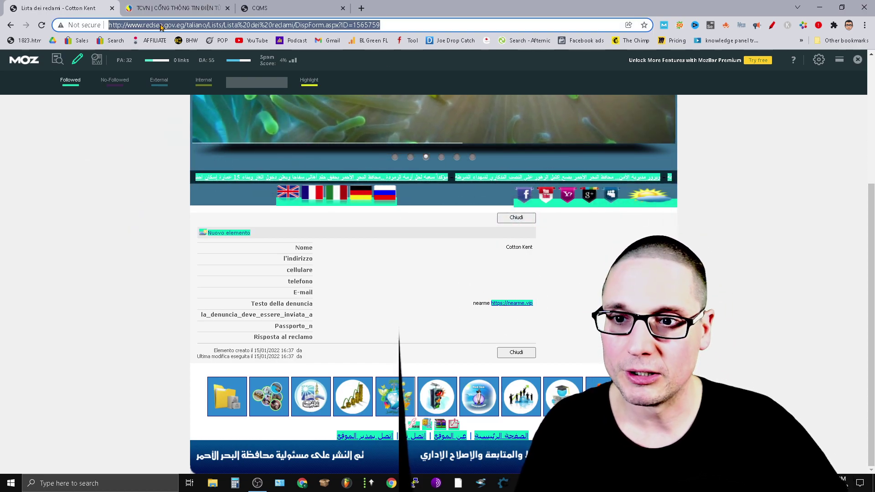
right_click(158, 24)
left_click(238, 71)
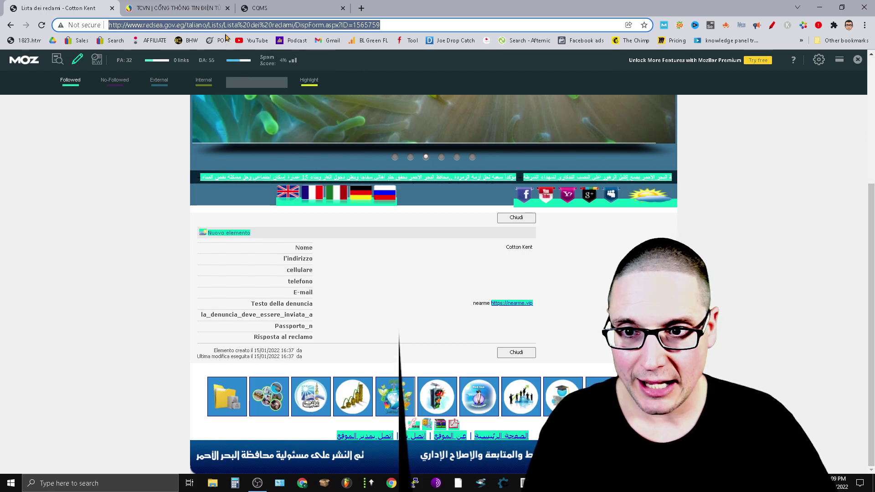
left_click(368, 25)
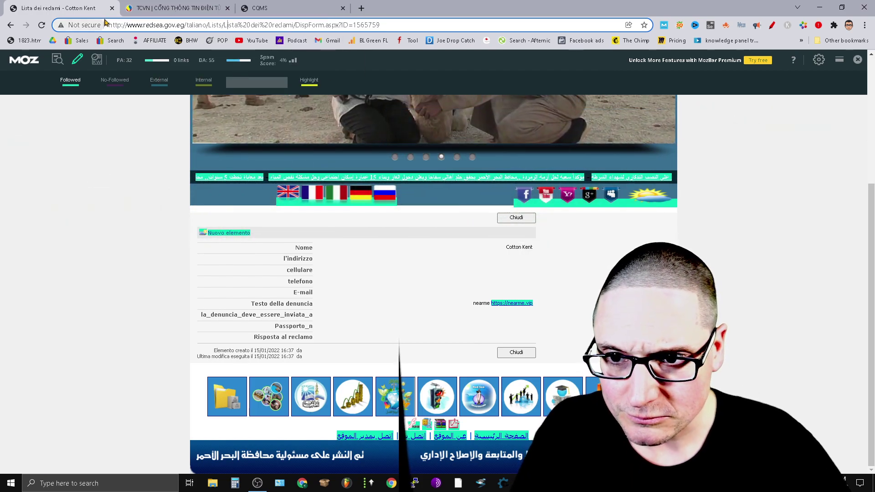
left_click(201, 25)
right_click(201, 29)
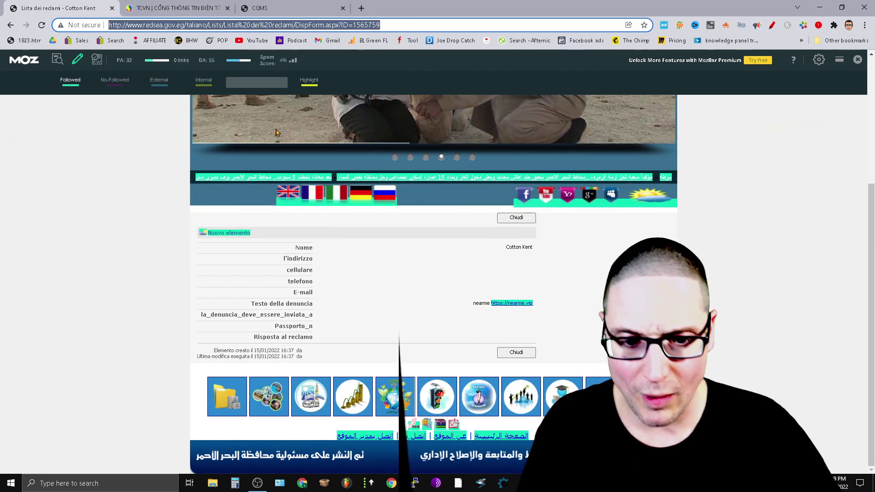
left_click(629, 449)
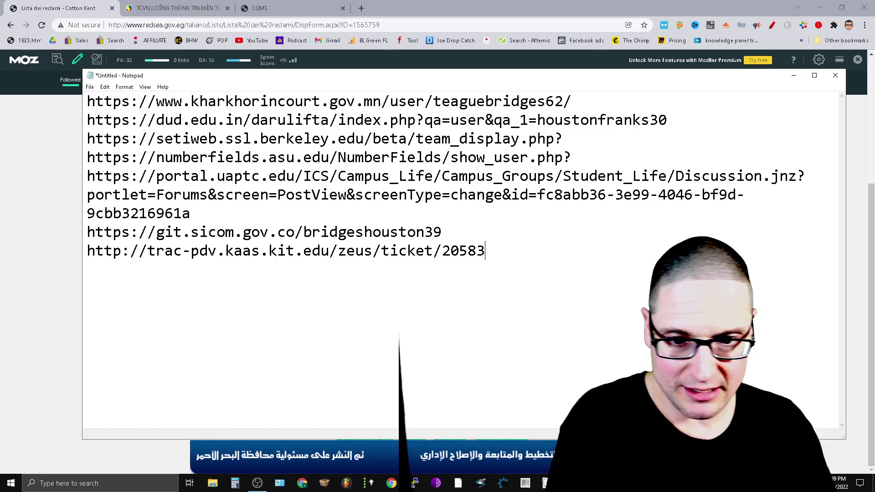
key("ctrl+v")
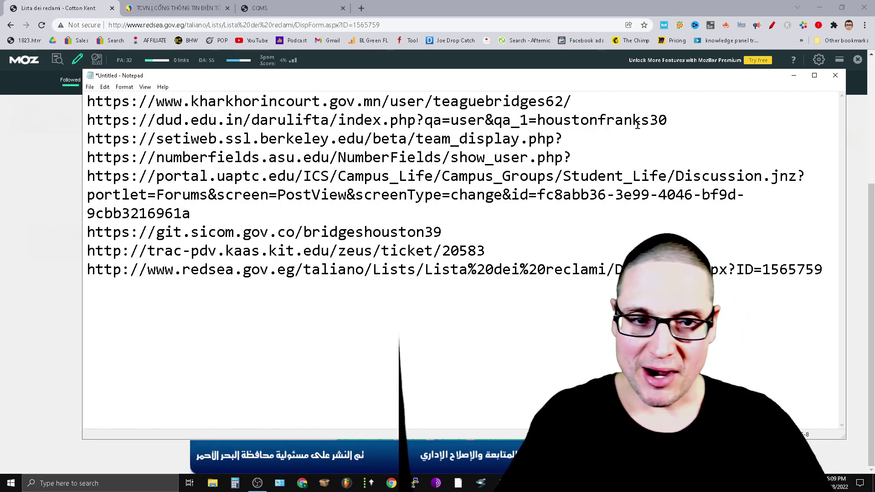
Close the redsea tab and copy the bacgiang.tcvn.gov.vn page address
left_click(793, 76)
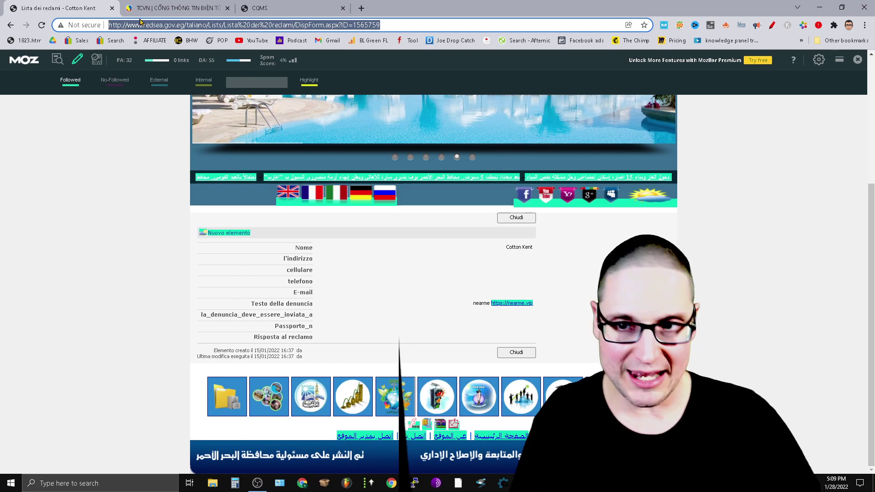
left_click(111, 9)
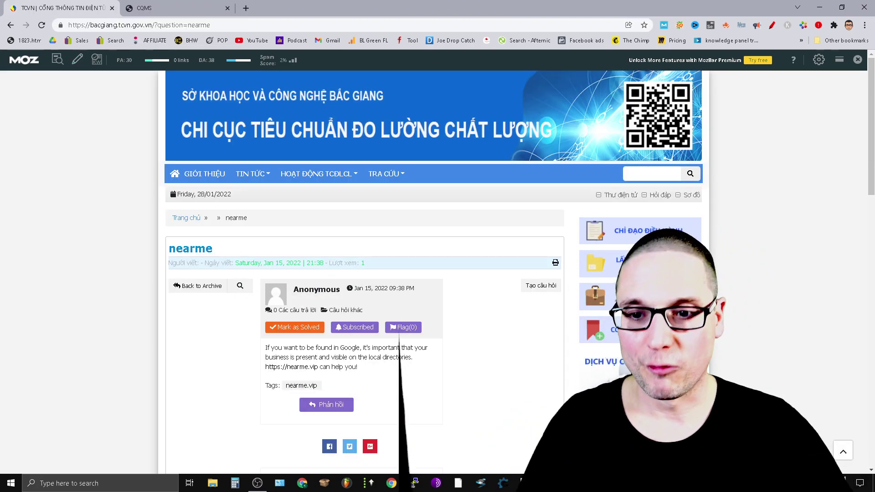
scroll(444, 441, "down", 3)
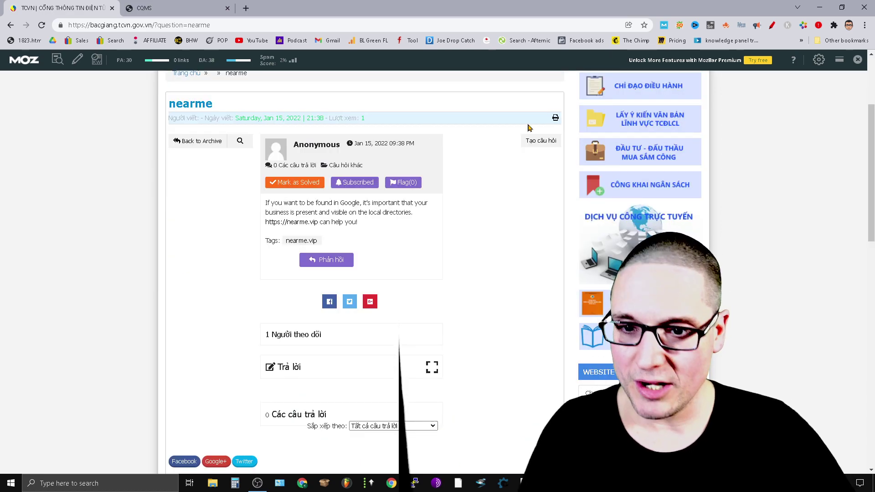
scroll(381, 336, "down", 6)
scroll(382, 344, "up", 10)
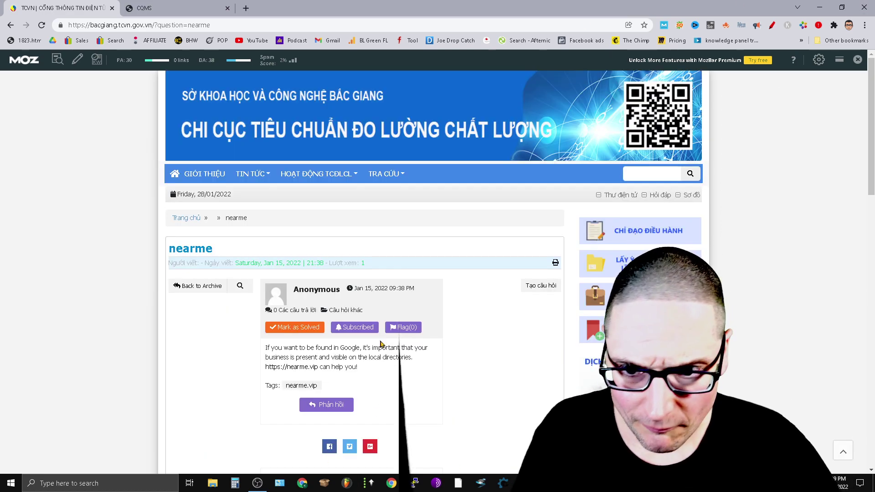
left_click(248, 24)
right_click(247, 26)
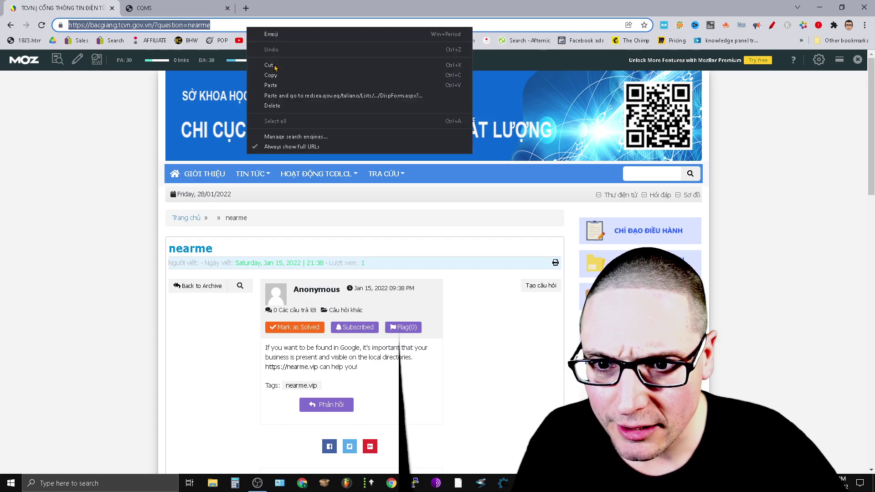
left_click(274, 75)
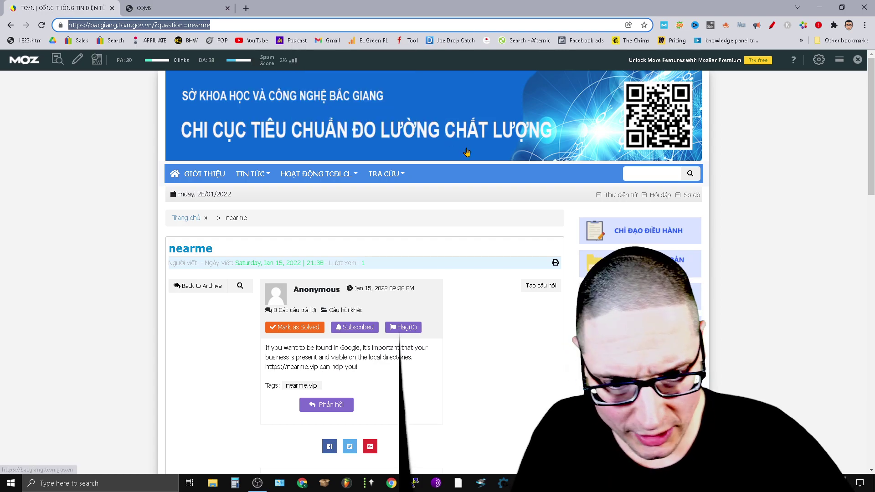
Highlight the bacgiang page's followed and nofollowed links with MozBar
left_click(77, 61)
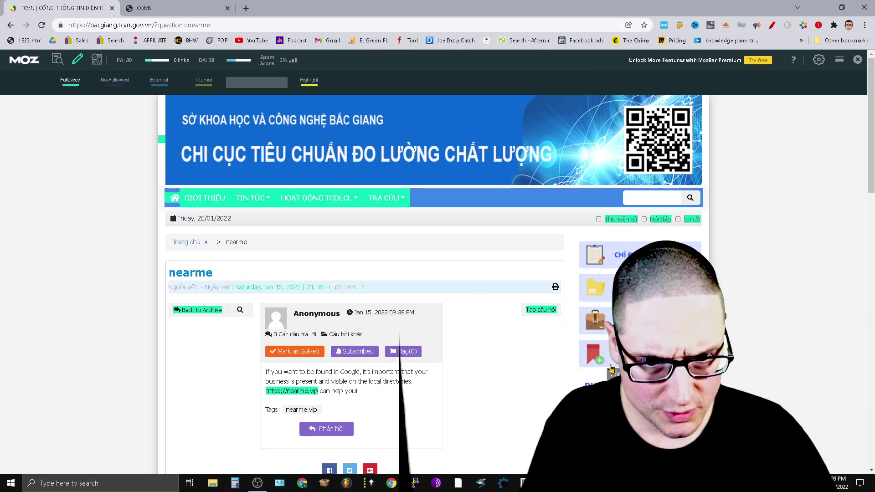
scroll(568, 362, "down", 6)
scroll(433, 273, "up", 6)
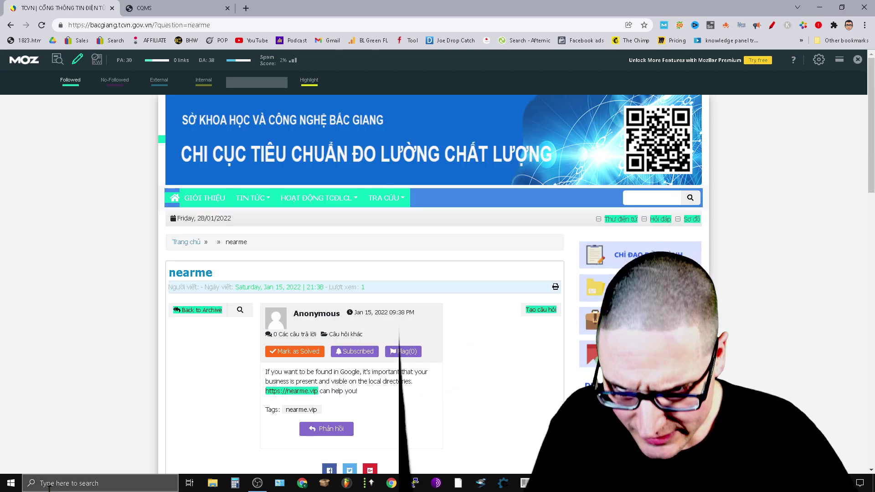
mouse_move(367, 215)
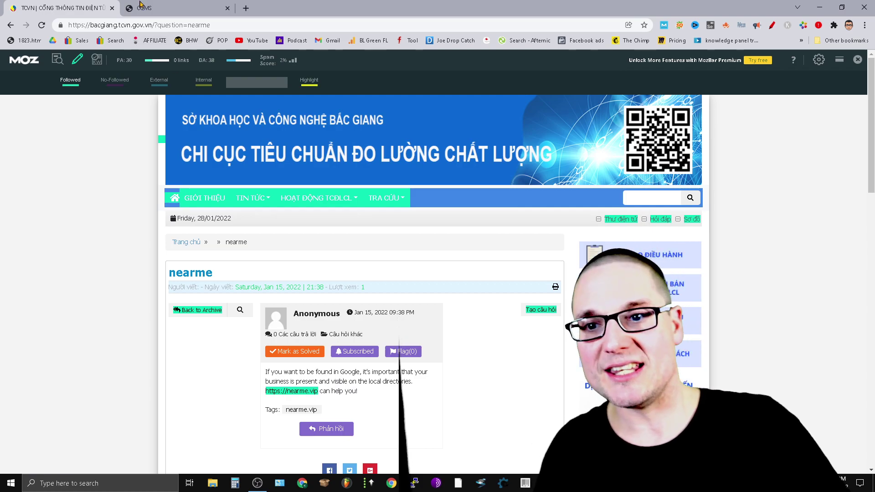
Copy the bacgiang.tcvn.gov.vn URL and paste it as Notepad's ninth line
left_click(259, 26)
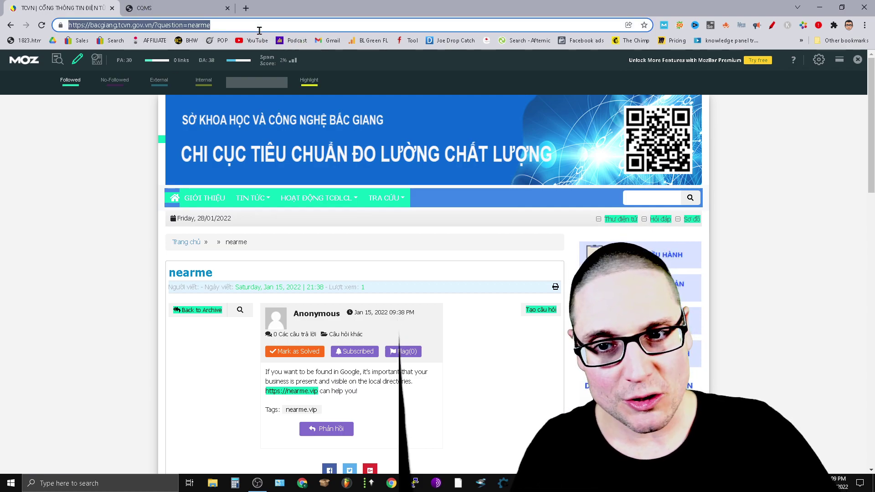
right_click(260, 28)
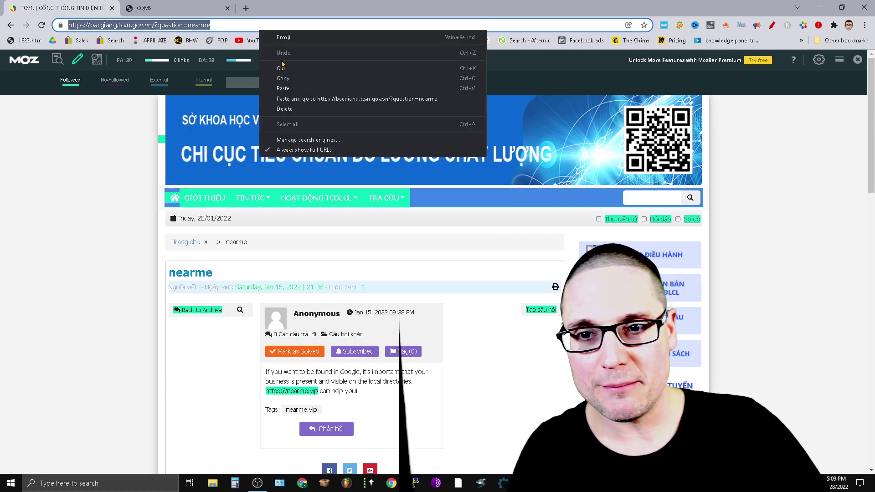
left_click(303, 88)
left_click(458, 483)
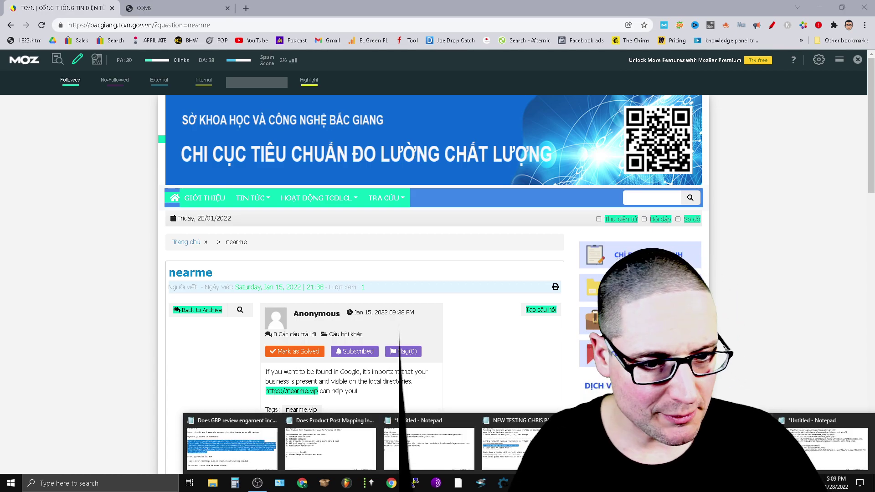
left_click(812, 420)
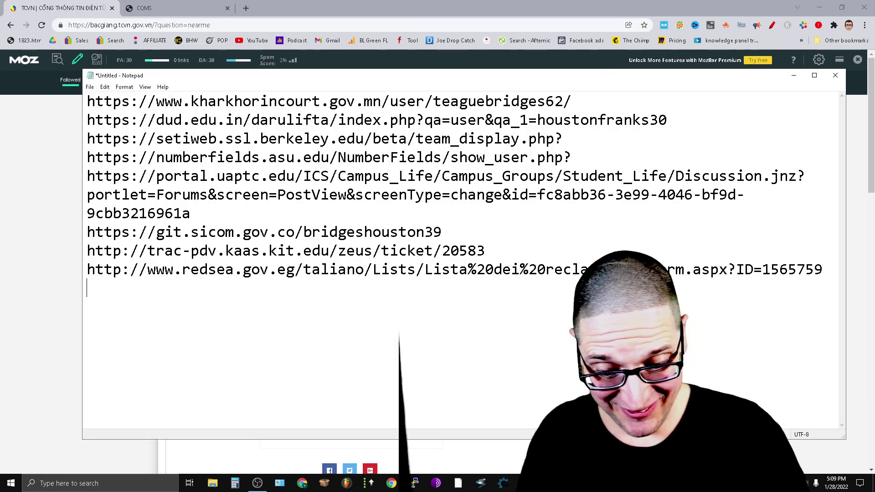
key("ctrl+v")
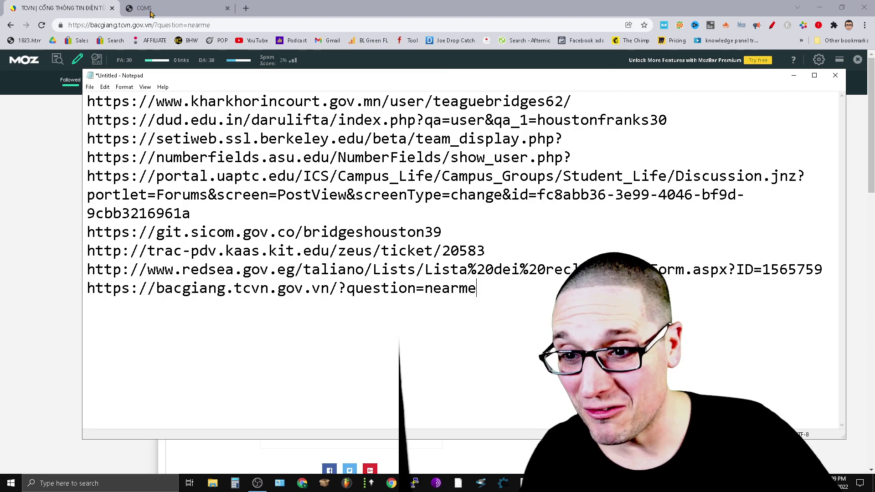
Close the bacgiang tab, highlight the CQMS page's followed links, and copy its address
left_click(114, 8)
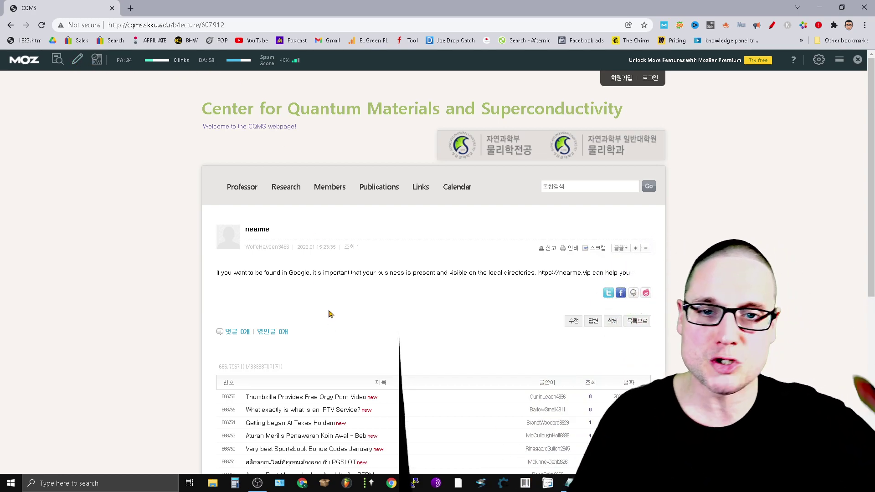
left_click(76, 66)
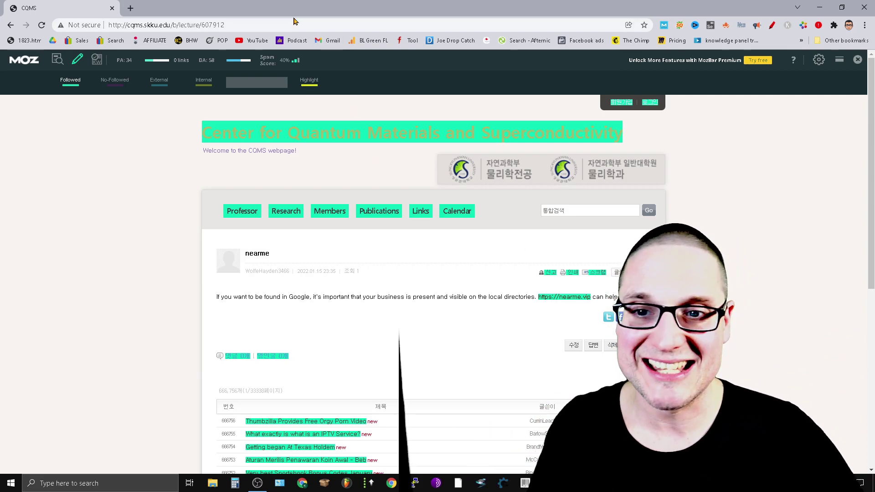
left_click(293, 25)
right_click(293, 25)
left_click(371, 74)
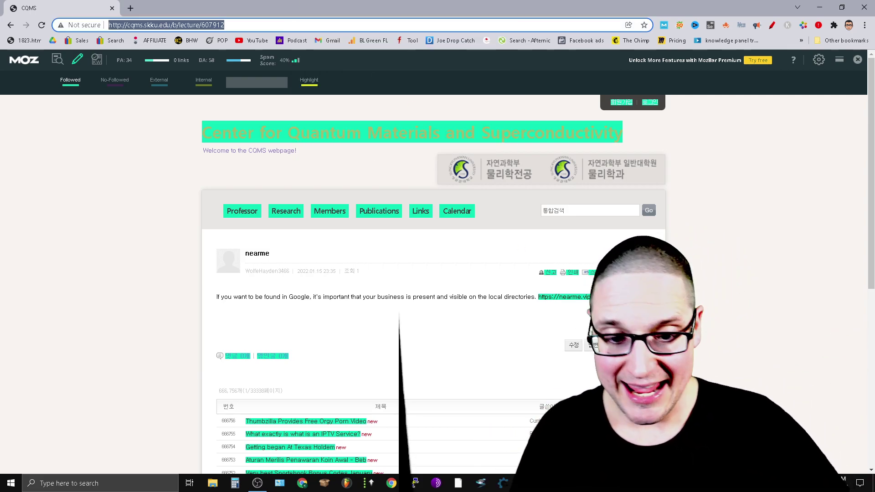
left_click(459, 483)
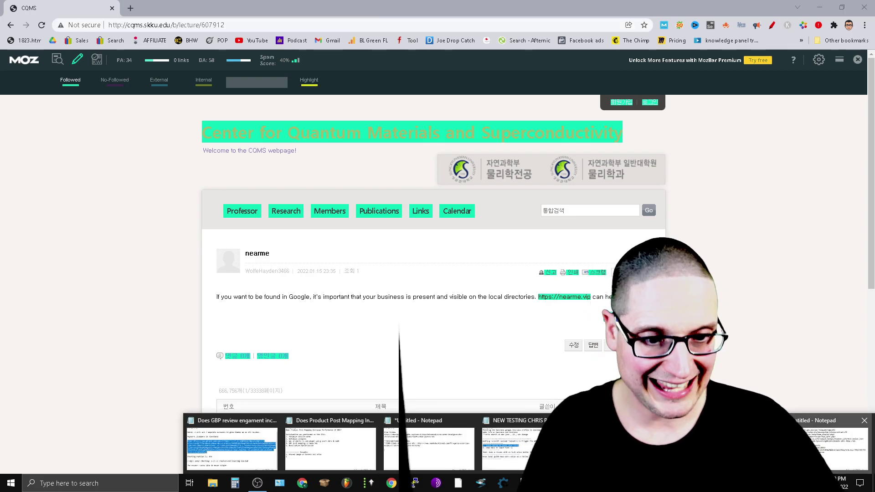
left_click(834, 447)
key("ctrl+v")
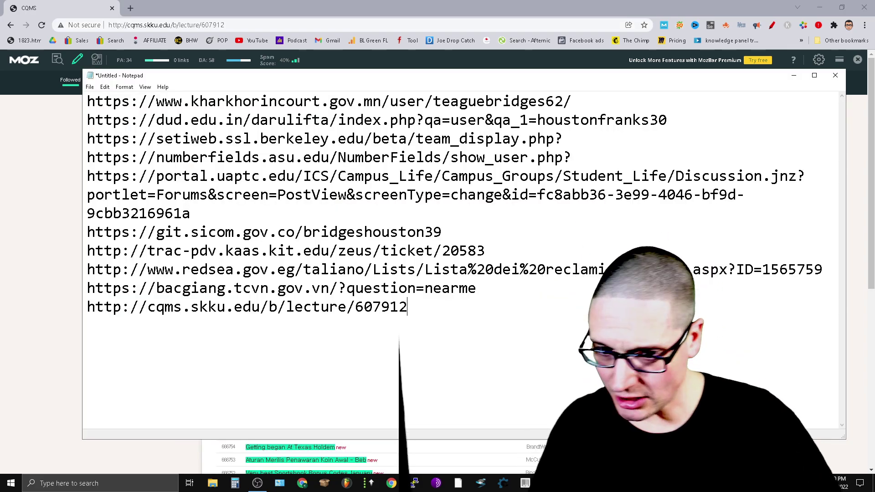
left_click(796, 75)
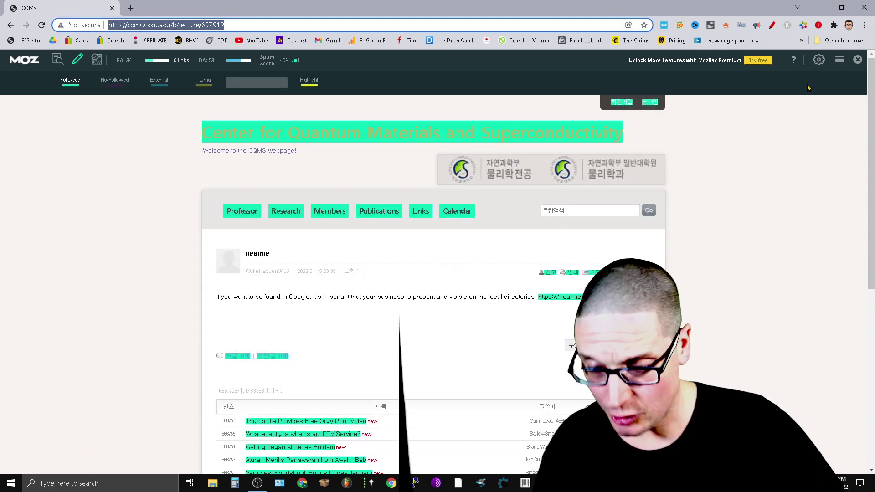
left_click(131, 9)
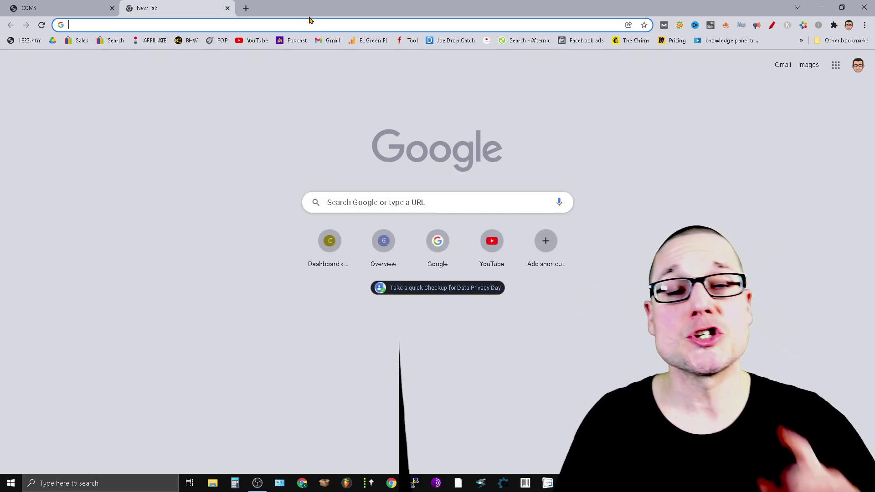
type("WWW.SEOMASTER")
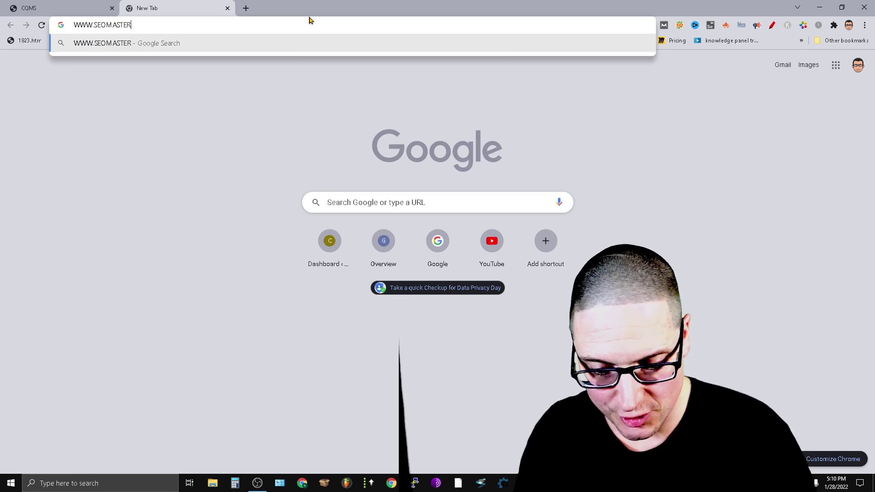
type("MIND.ORG")
key("Return")
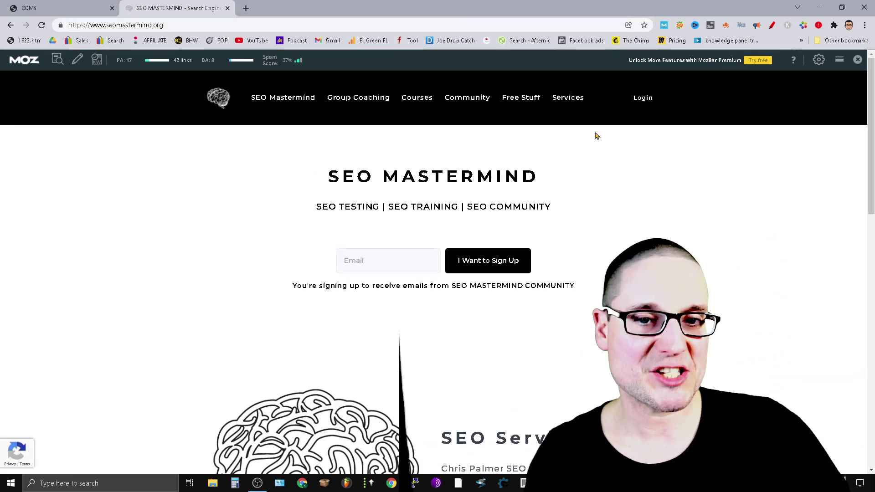
left_click(521, 104)
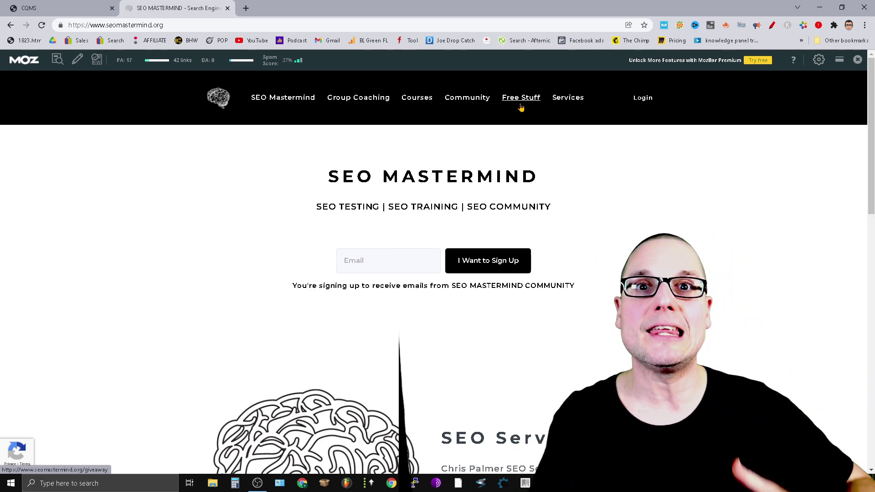
scroll(793, 254, "down", 6)
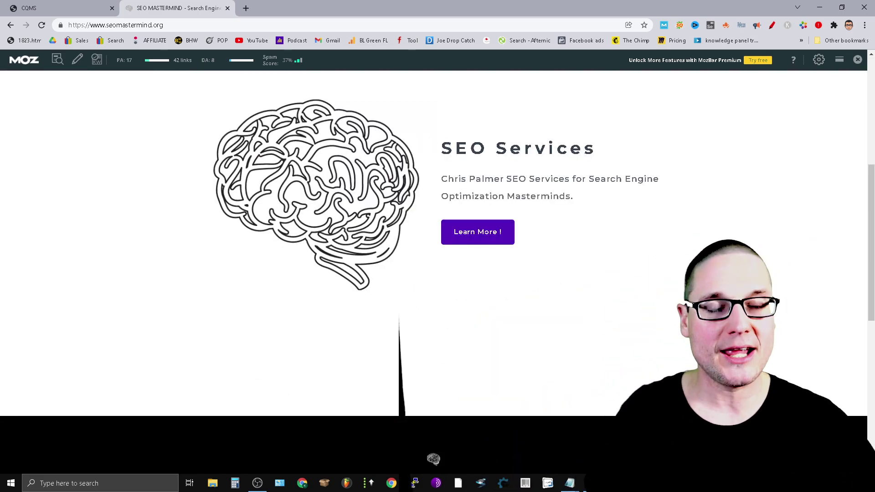